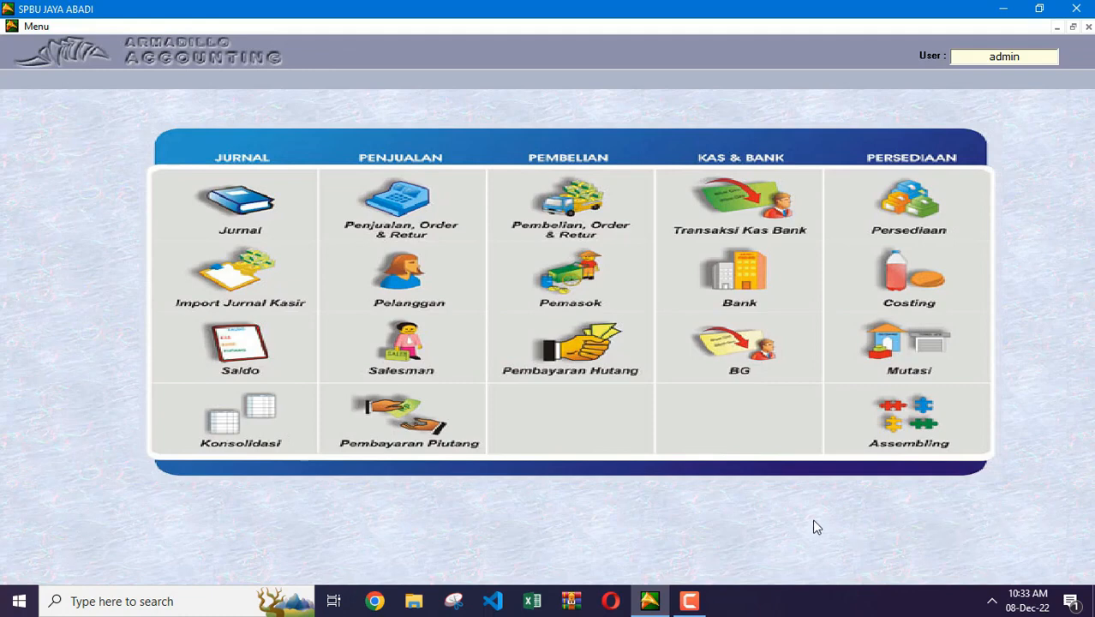
Step: Start a Transaksi Kas entry of type Kas Keluar with the description BIAYA GAJI BULAN NOVEMBER
left_click(753, 211)
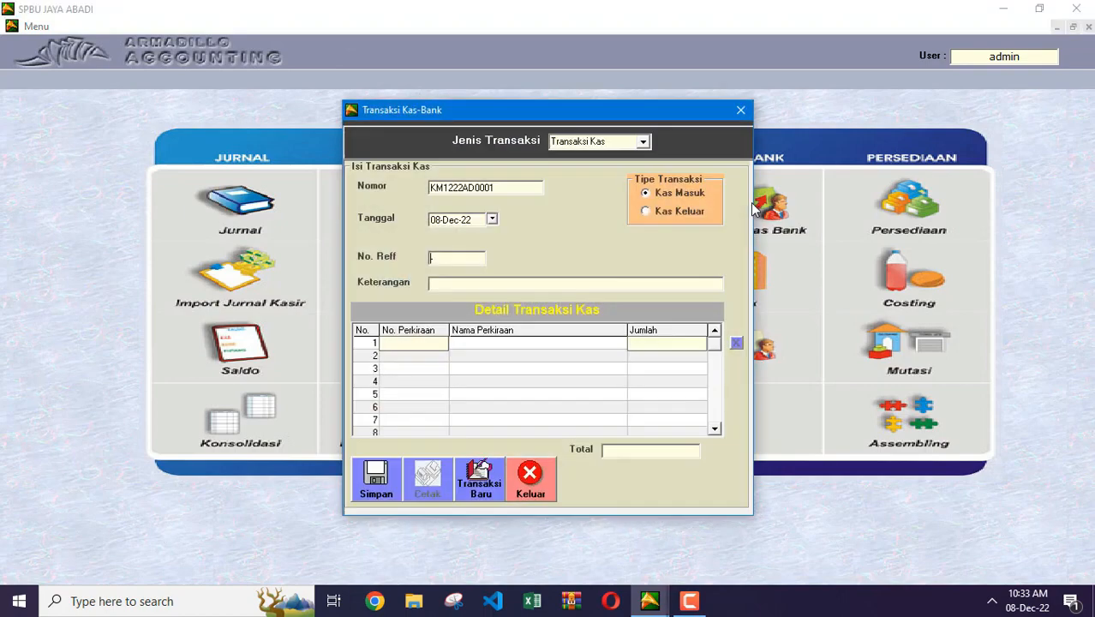
left_click(642, 141)
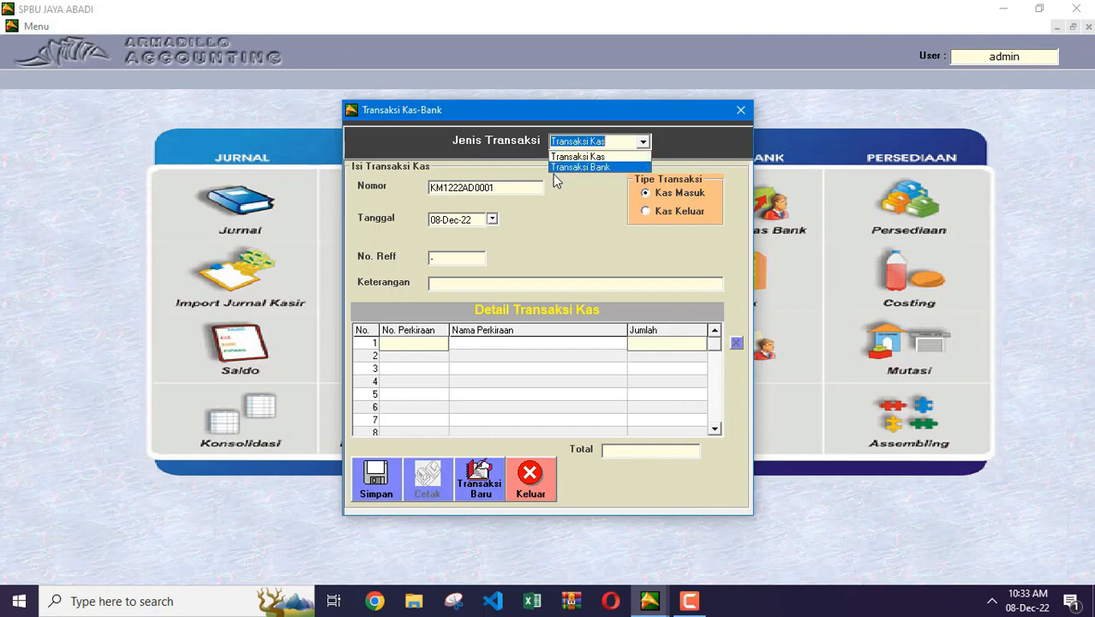
left_click(610, 158)
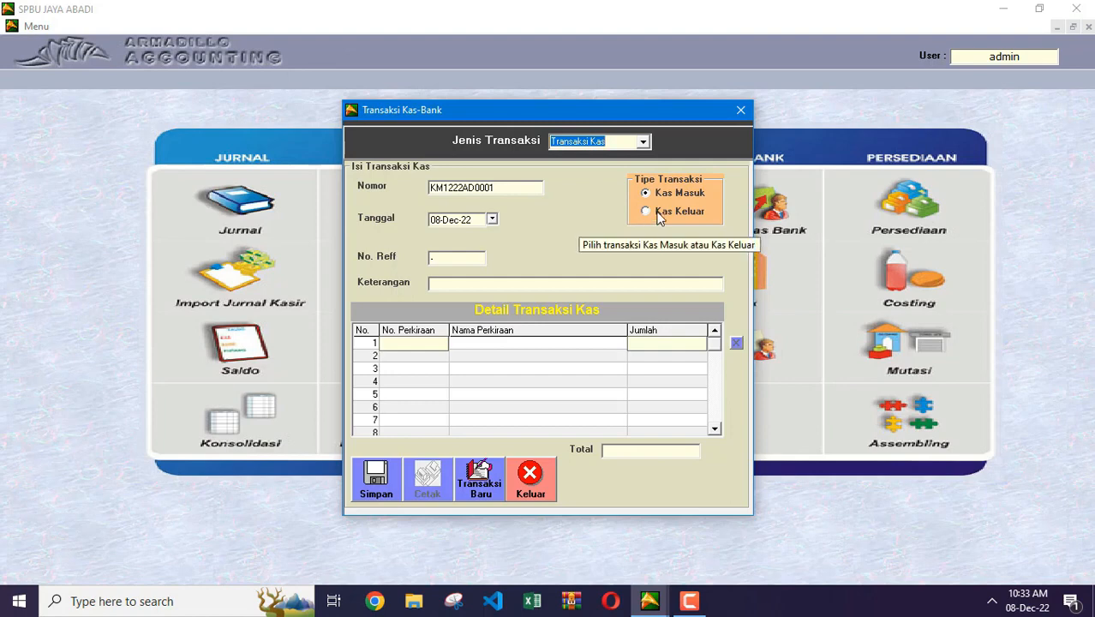
left_click(660, 219)
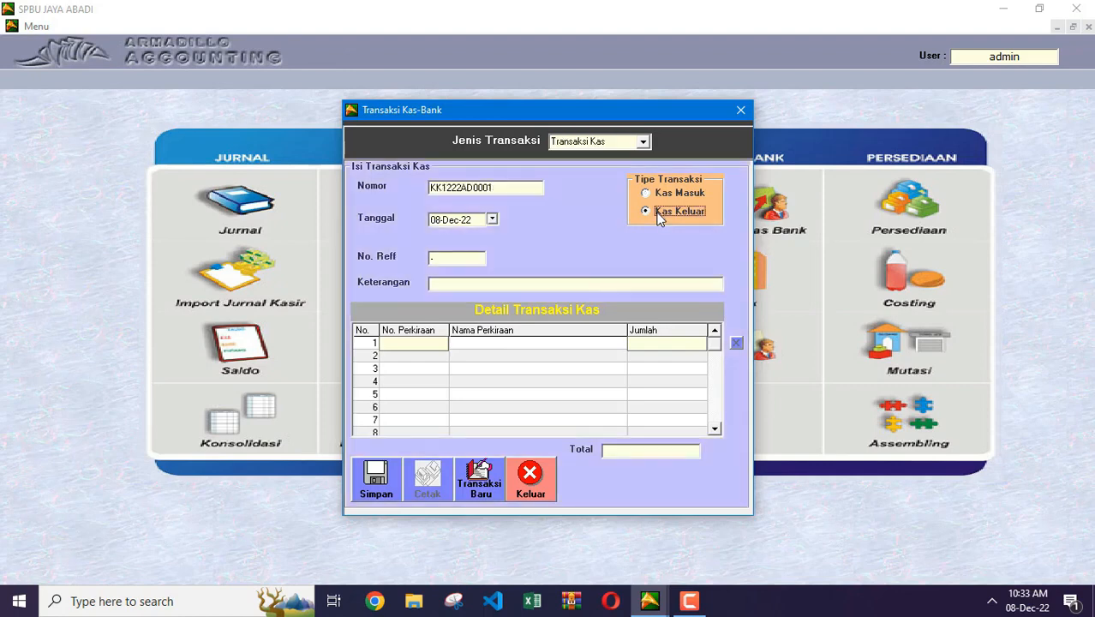
left_click(663, 289)
type("BIAYA GAJI BULAN NOV")
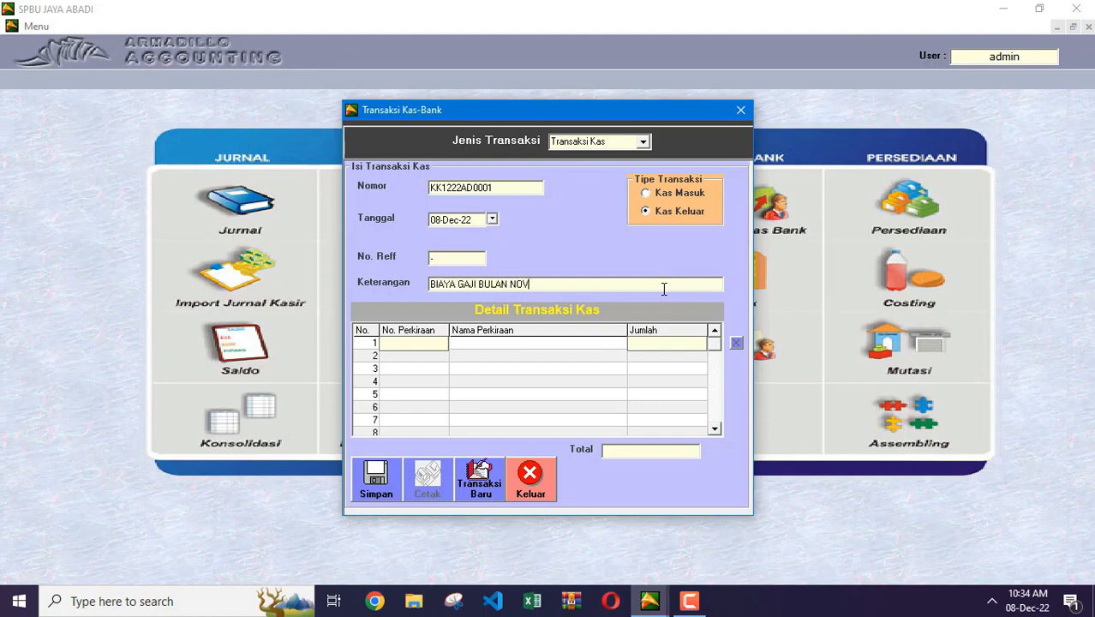
type("EMBER")
Step: Add a detail line for account 06.1201 BIAYA GAJI with an amount of 3,000,000
key("Return")
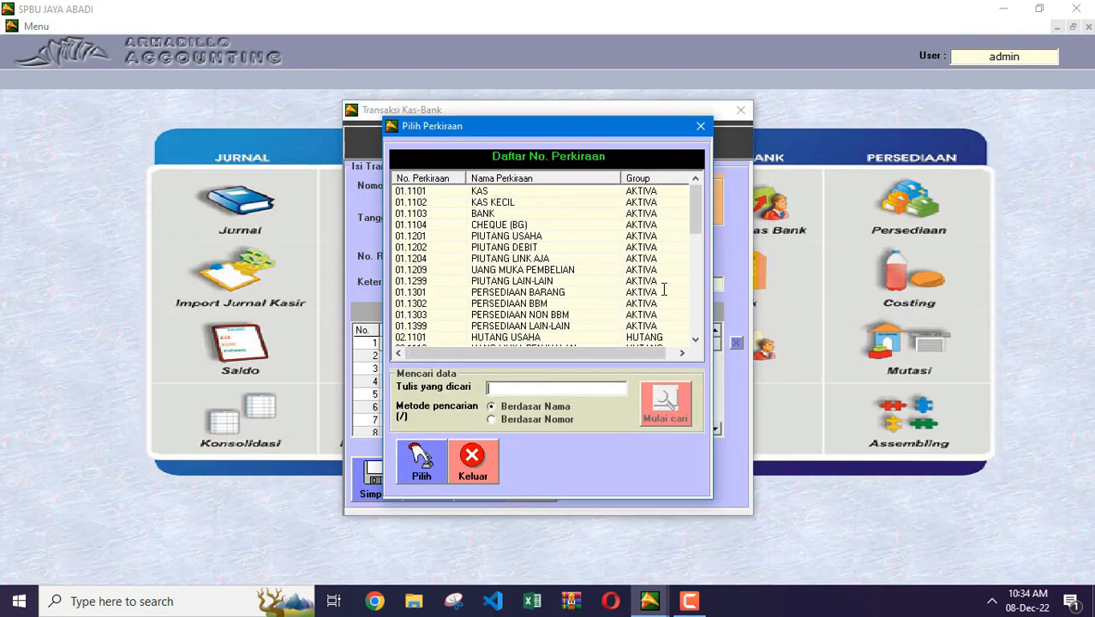
left_click_drag(692, 203, 707, 304)
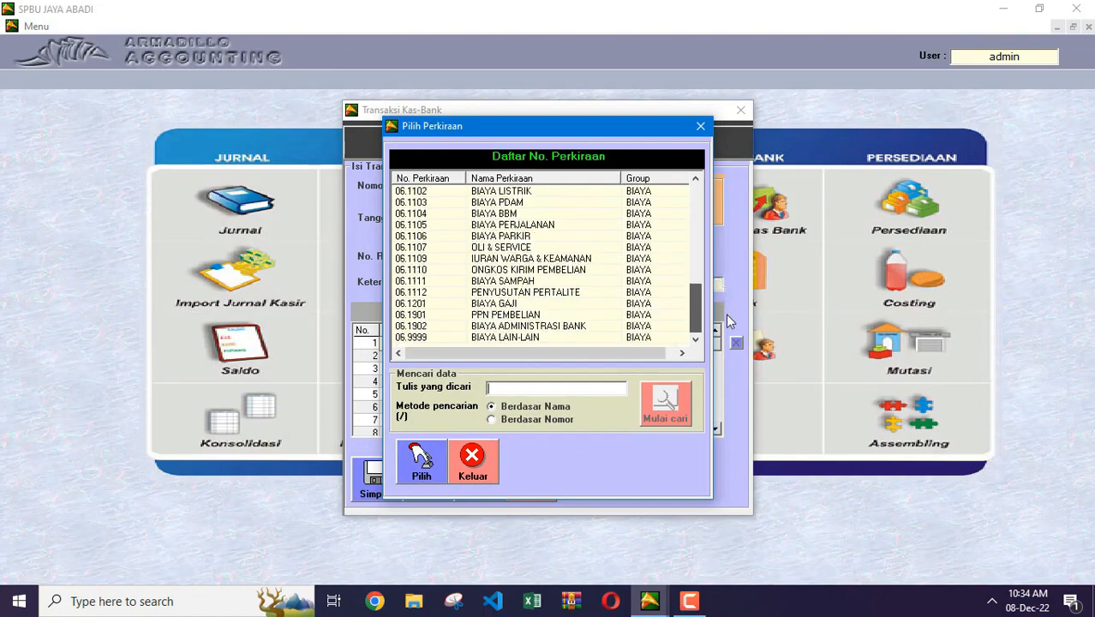
double_click(634, 303)
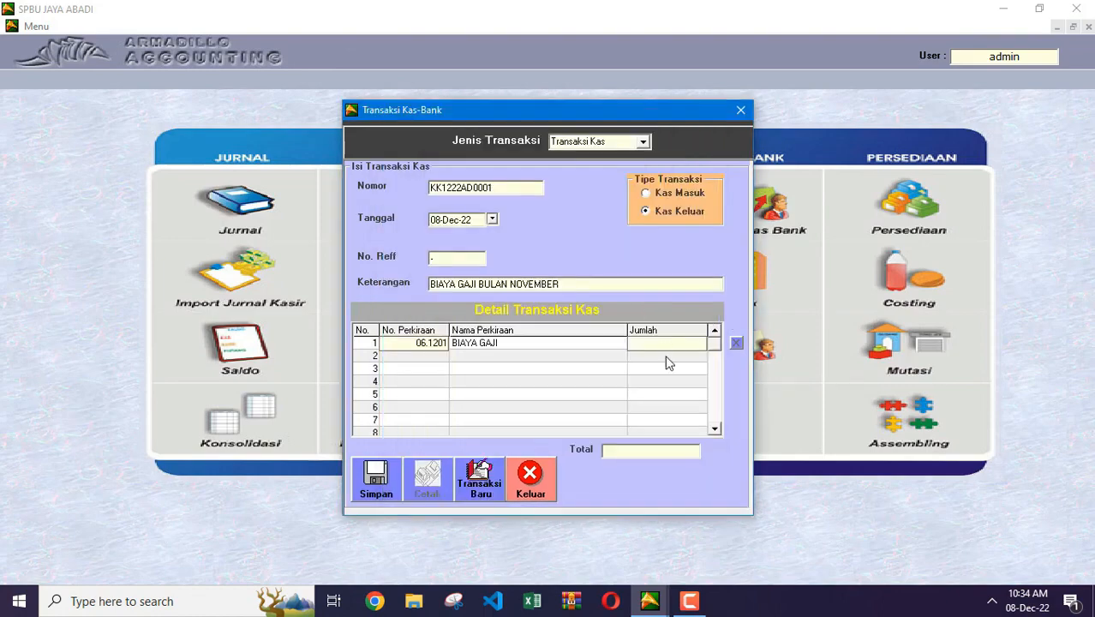
type("3000000")
key("Return")
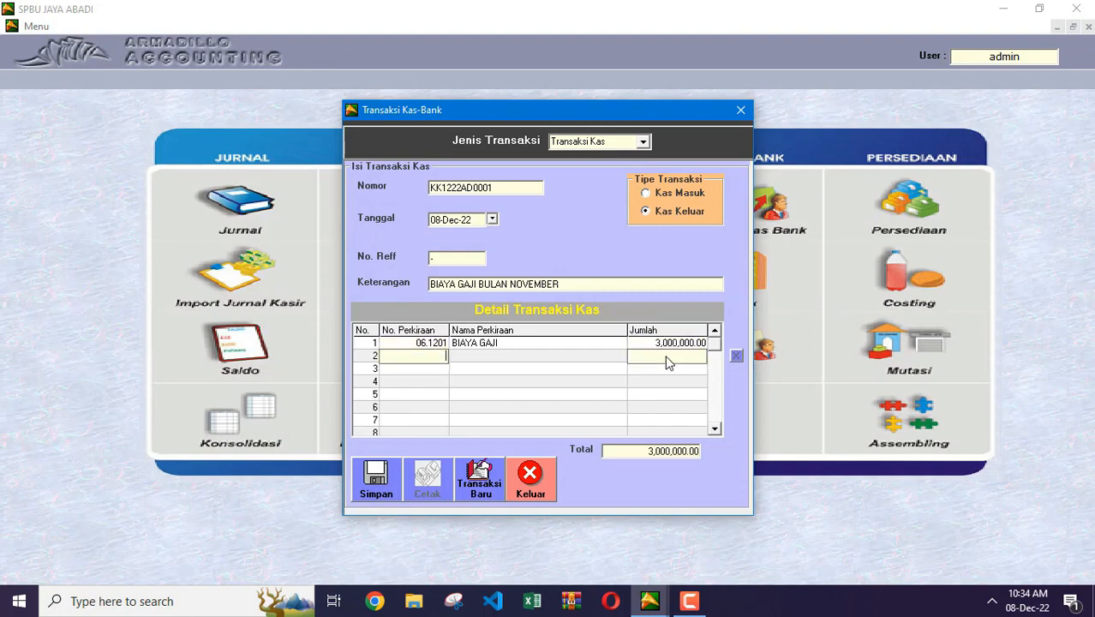
Step: Save the cash-out transaction and close the transaction form
left_click(371, 488)
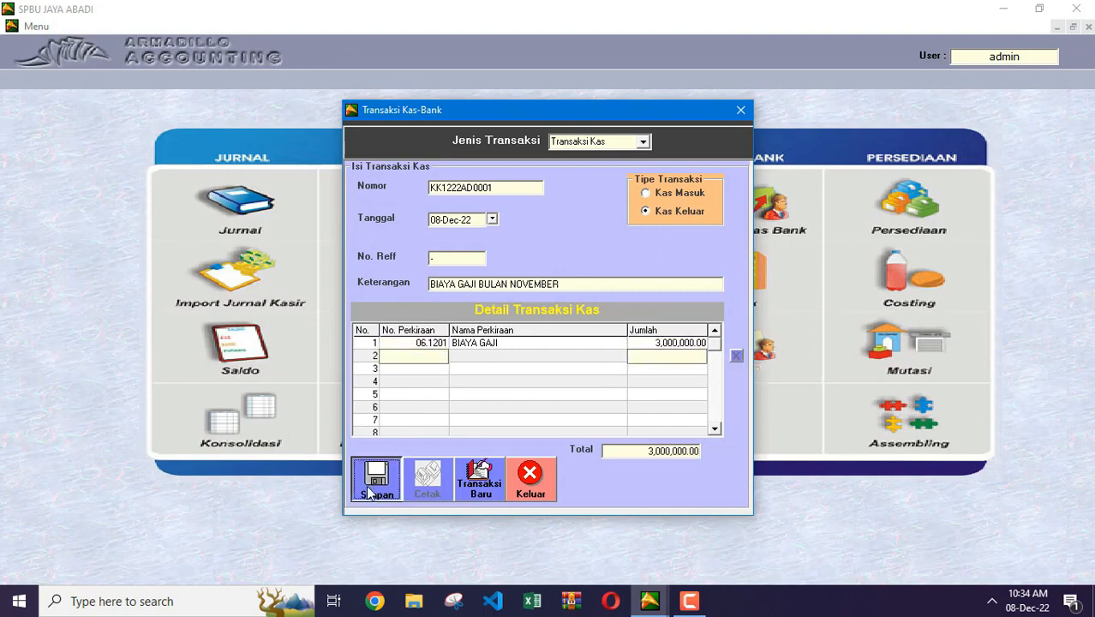
left_click(572, 345)
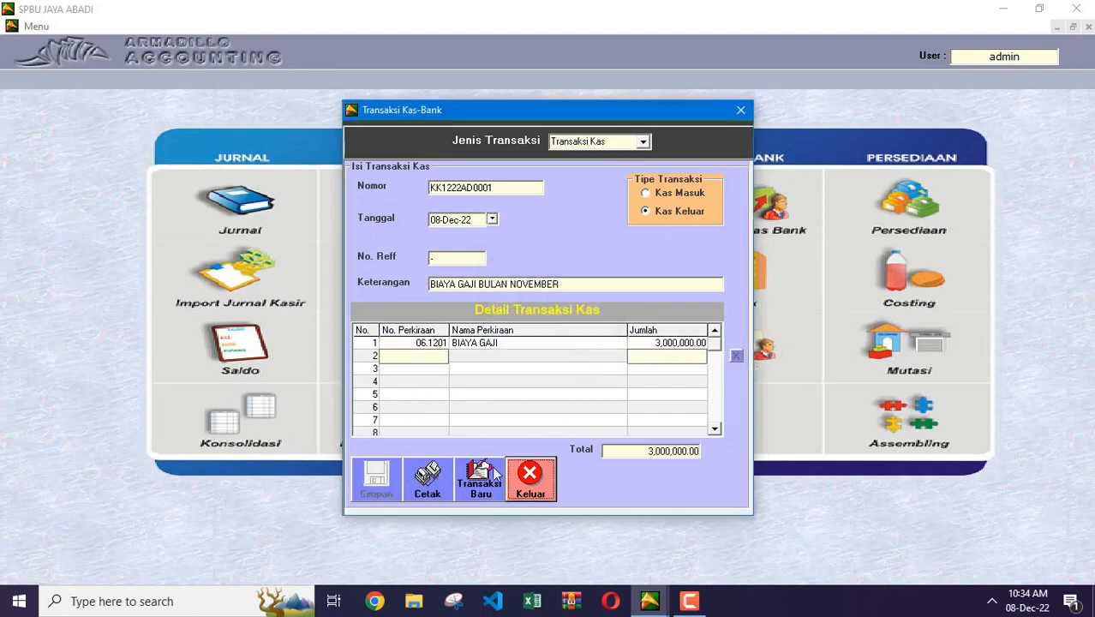
left_click(531, 487)
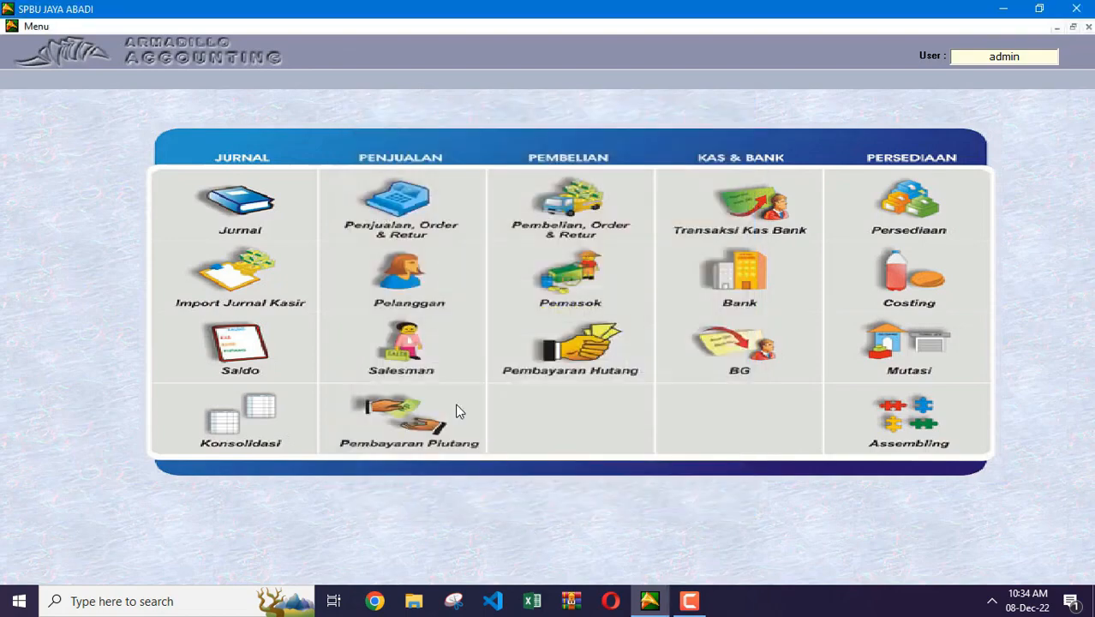
Step: View the journal detail of the BIAYA GAJI BULAN NOVEMBER entry and close the journal list
left_click(258, 208)
left_click(587, 169)
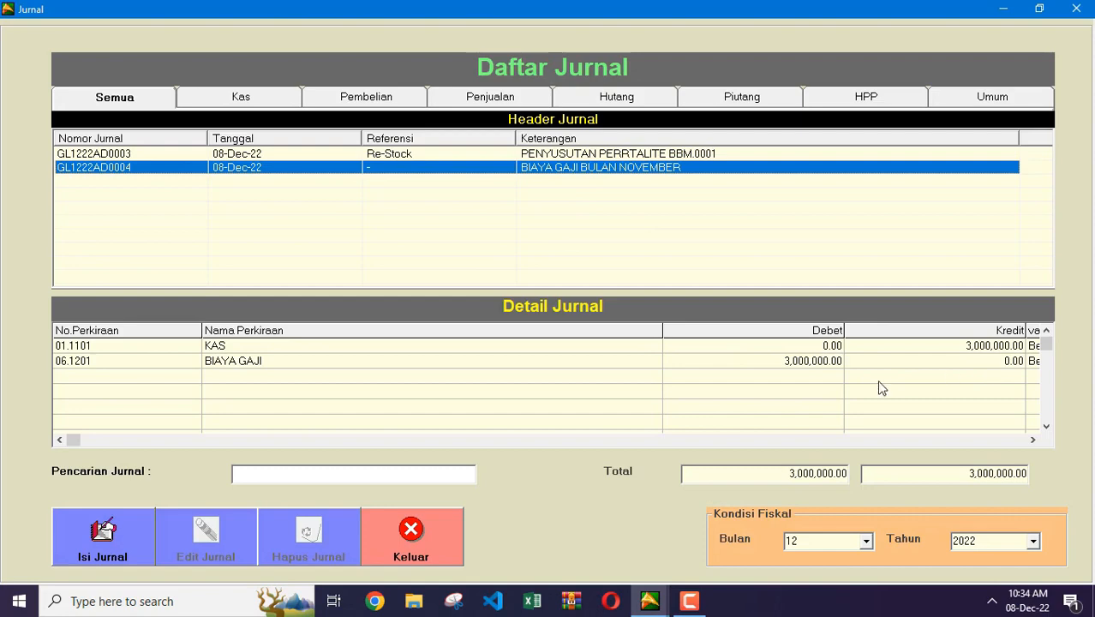
left_click(449, 544)
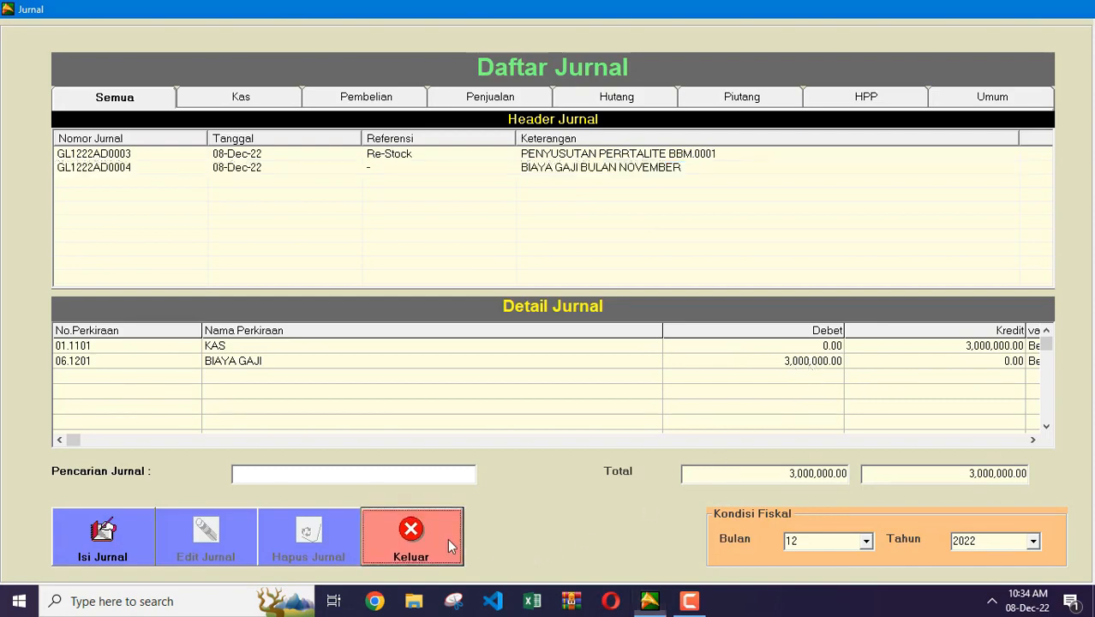
Step: Display the Laporan Rugi - Laba from the general ledger reports for fiscal period month 12 of 2022
left_click(36, 26)
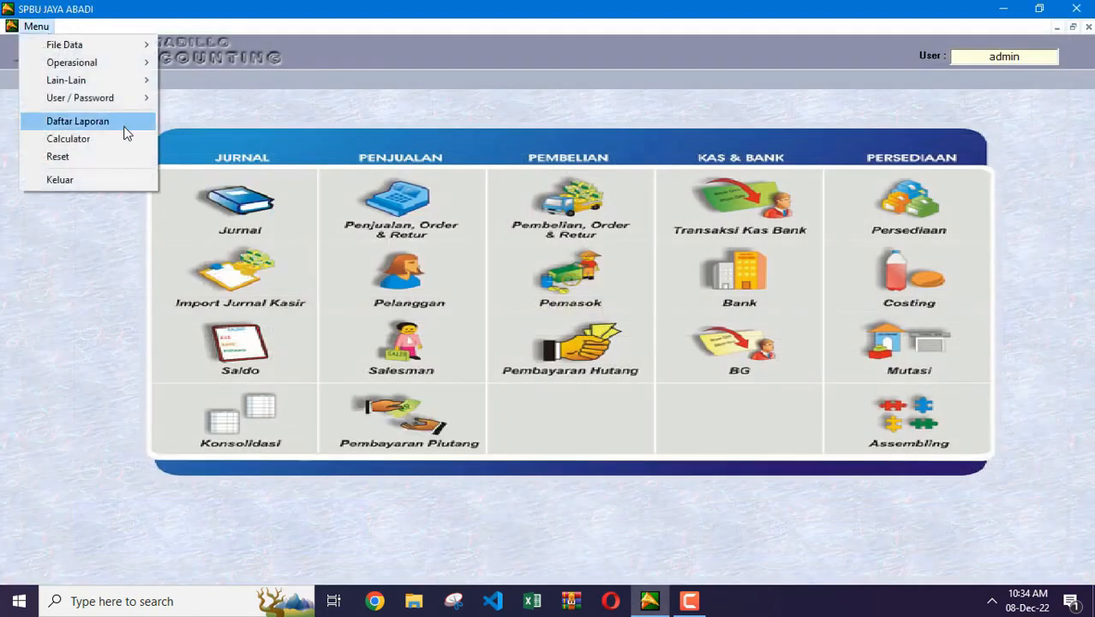
left_click(77, 121)
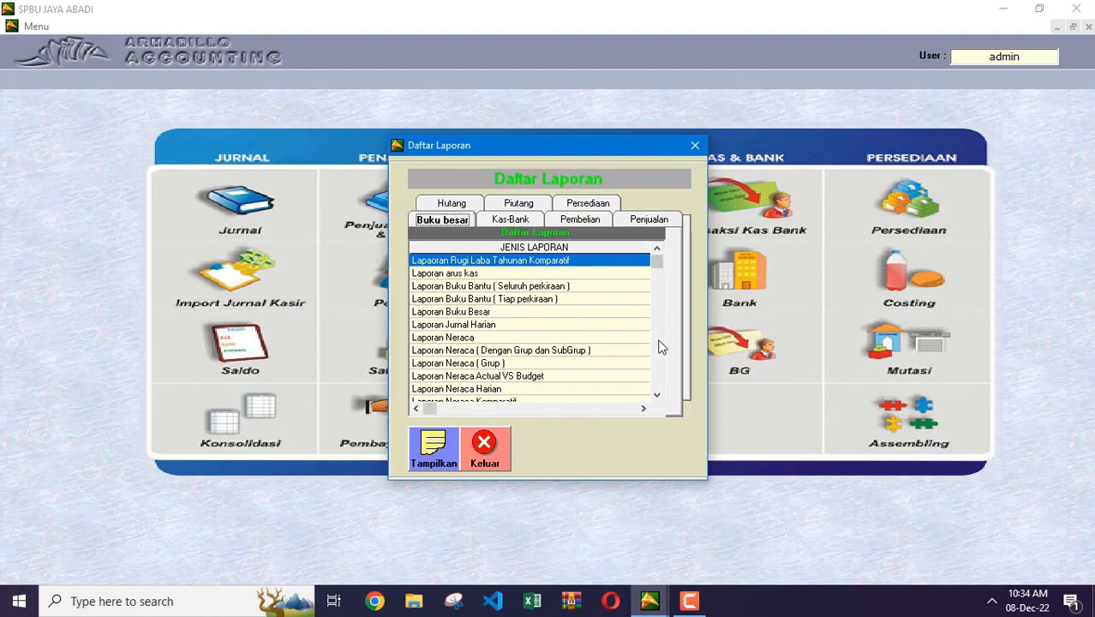
left_click(660, 346)
left_click(512, 339)
left_click(433, 469)
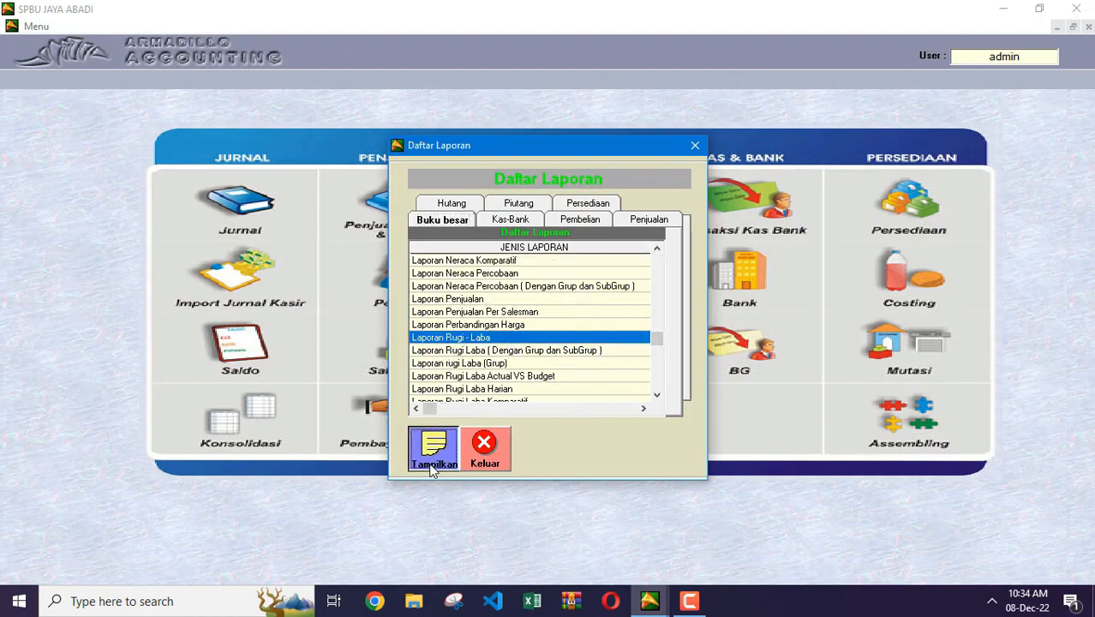
left_click(478, 371)
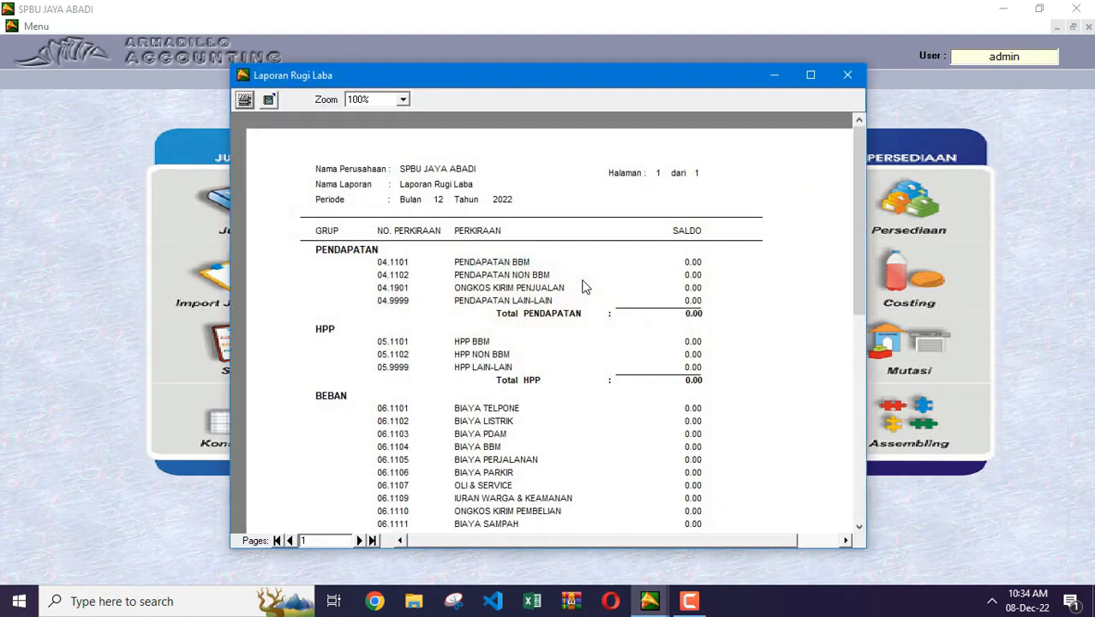
Step: Examine the expense and profit lines of the profit-and-loss report, and close it together with the report list
left_click(854, 336)
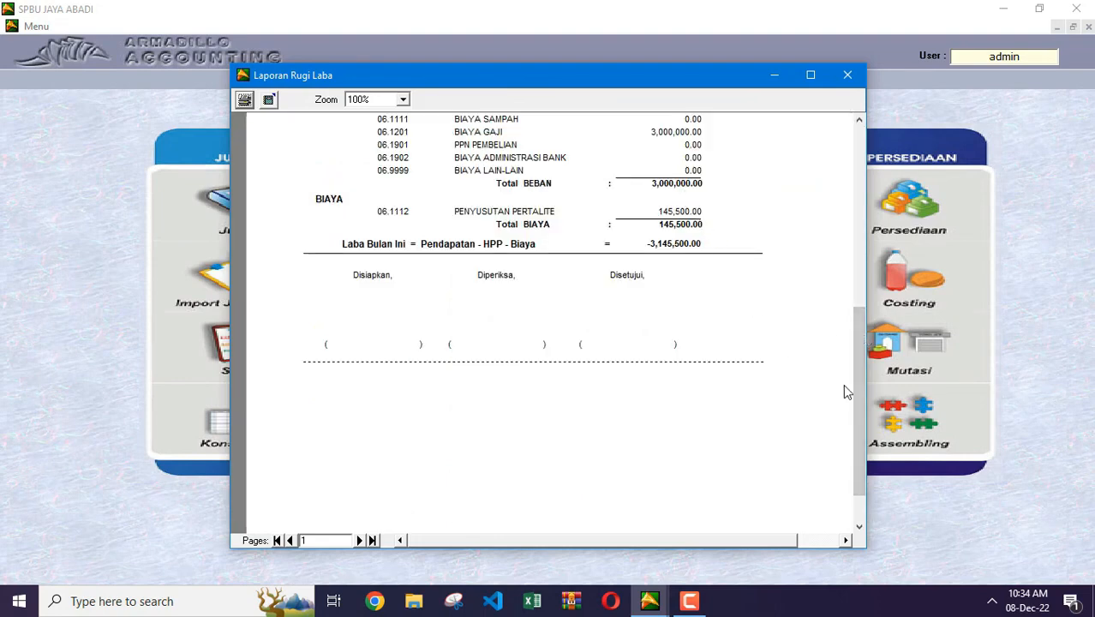
left_click_drag(860, 398, 859, 292)
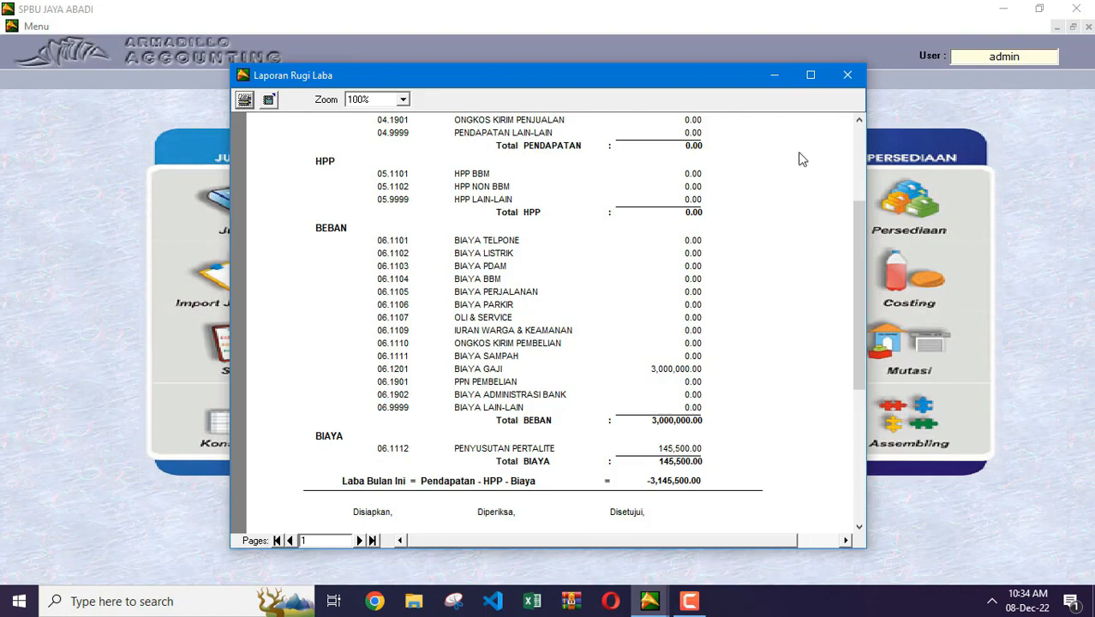
left_click(847, 75)
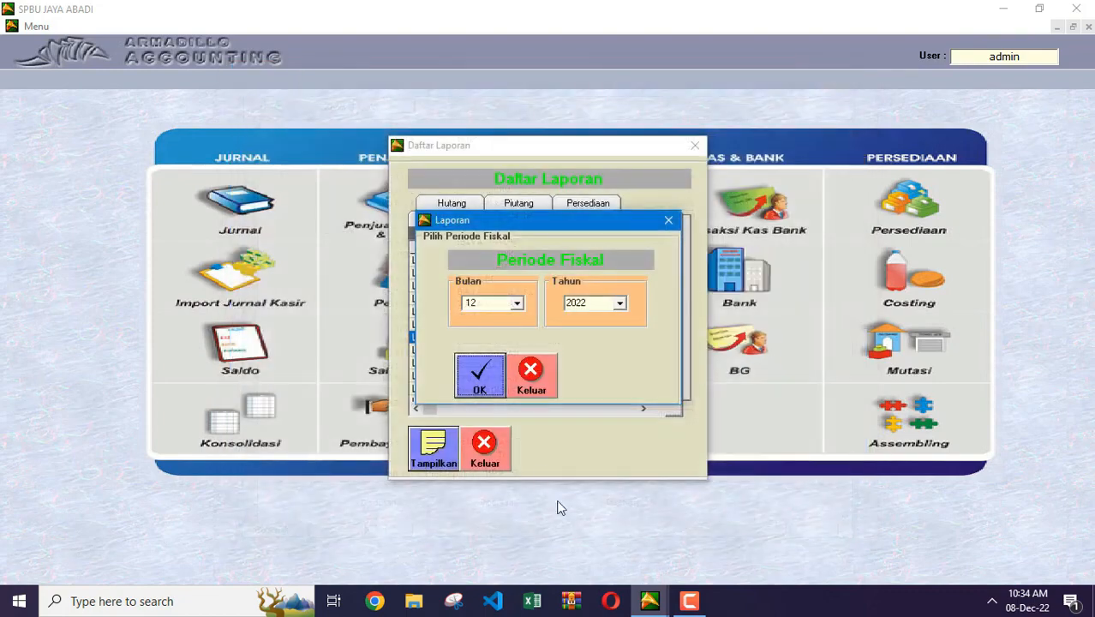
left_click(537, 376)
left_click(501, 456)
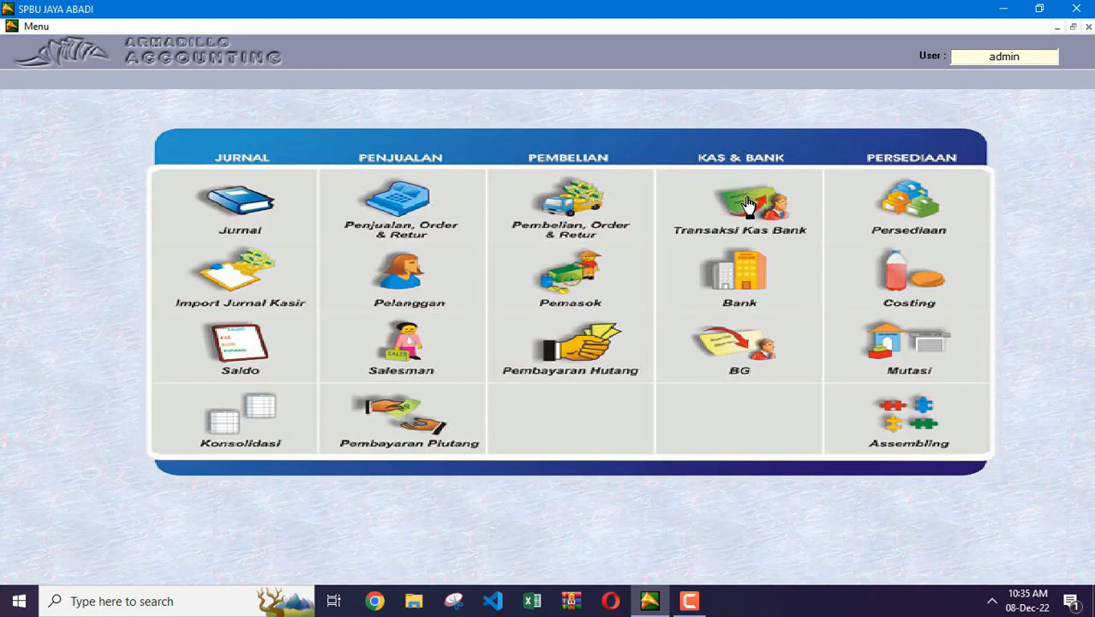
Step: Start a Transaksi Bank entry of type Bank Masuk and pick the bank with code 0001
left_click(743, 204)
left_click(642, 142)
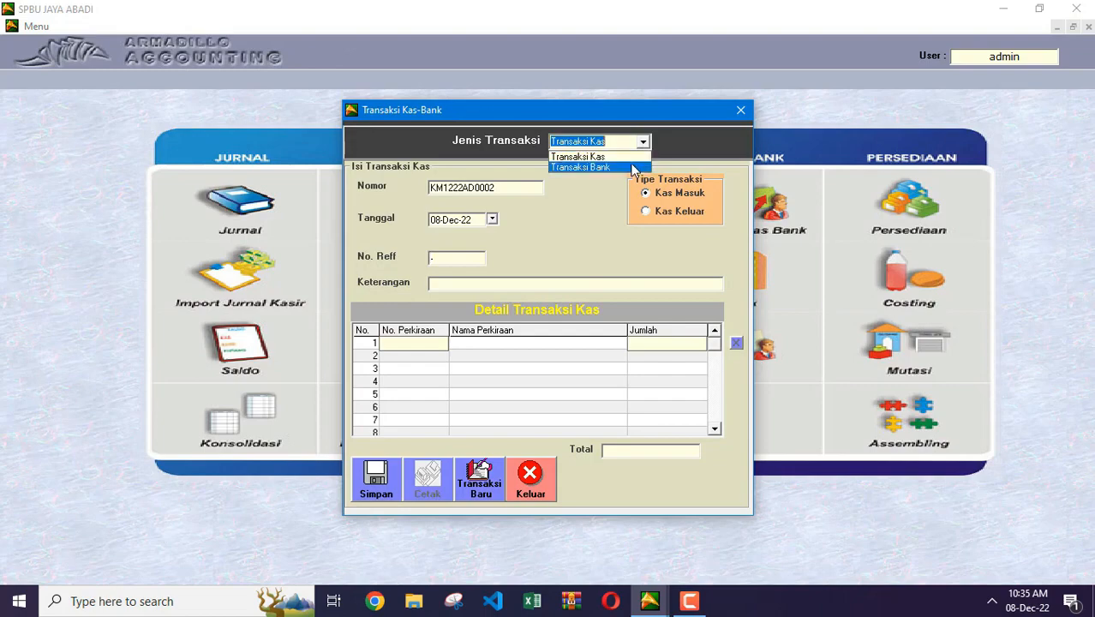
left_click(634, 163)
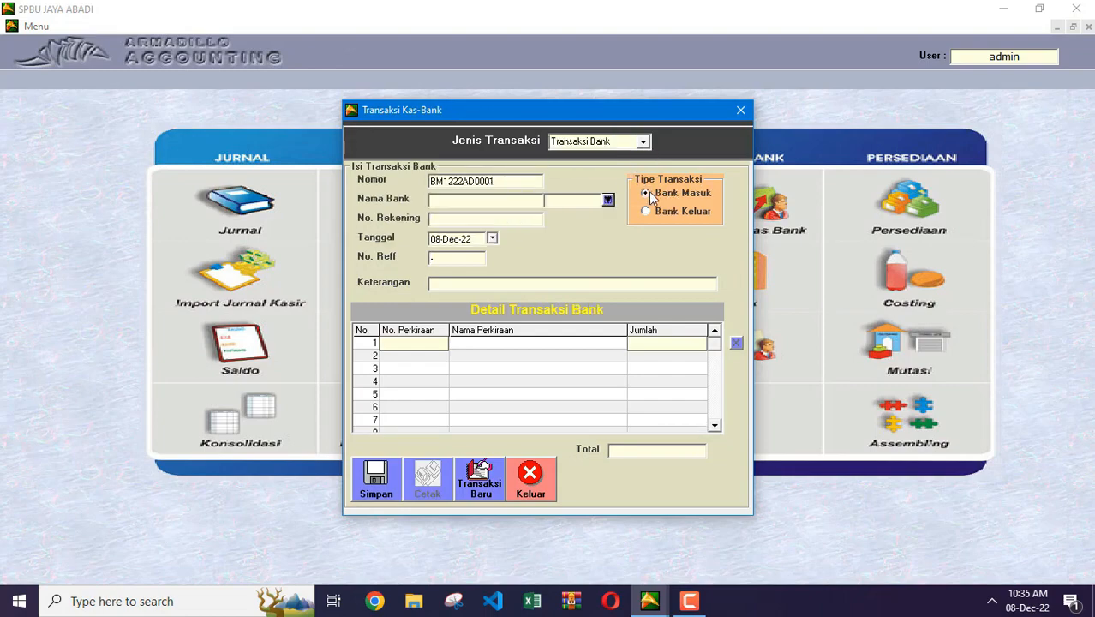
left_click(608, 199)
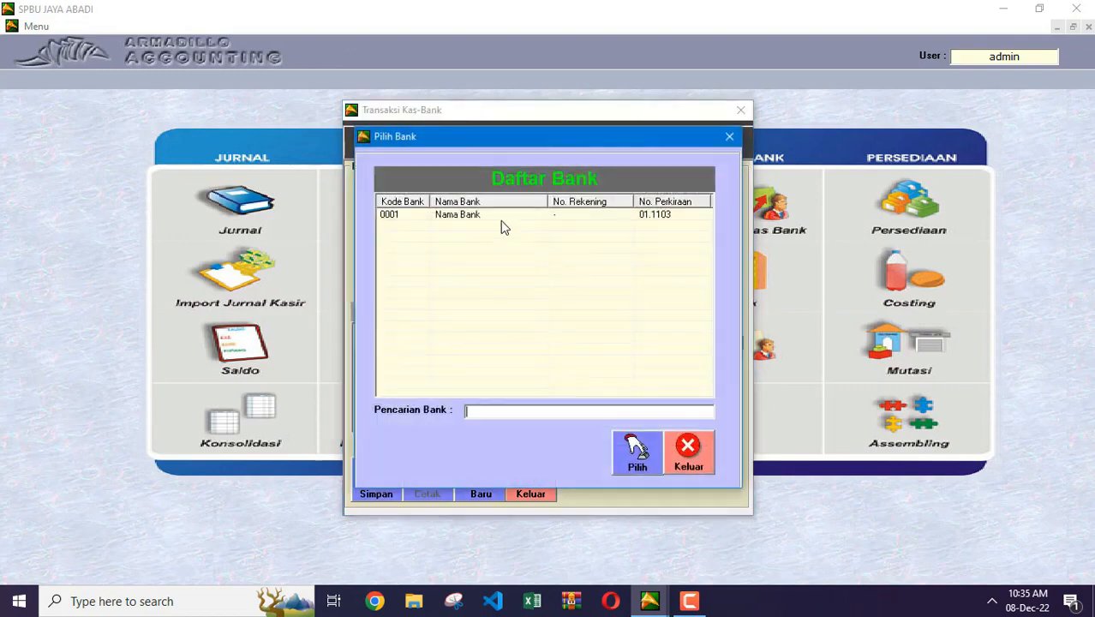
double_click(500, 214)
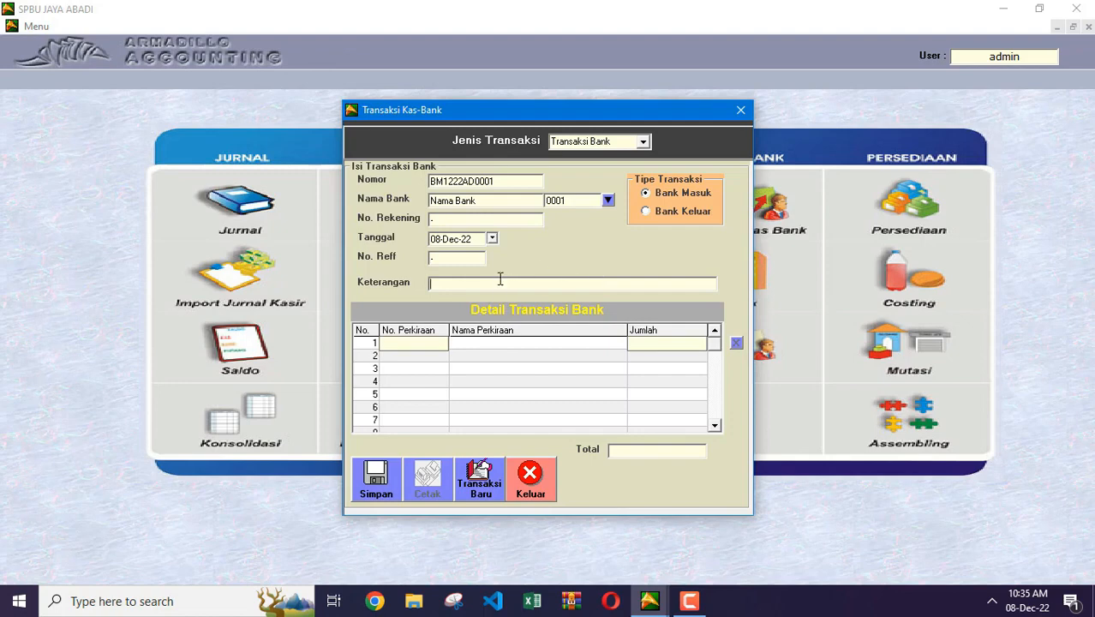
Step: Enter PENDAPATAN SEWA TEMPAT as the description of the bank transaction
type("PENPA")
key("BackSpace")
key("BackSpace")
type("DAPATAN SEWA TEMPAT")
Step: Add a detail line for account 04.9999 PENDAPATAN LAIN-LAIN with an amount of 2,500,000
key("Return")
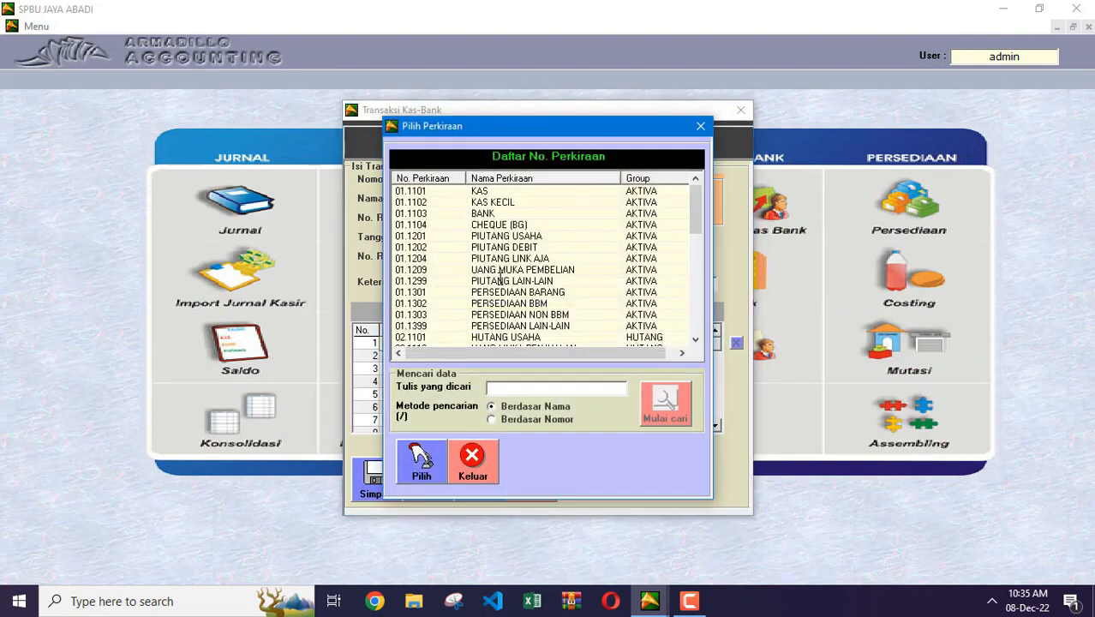
left_click_drag(695, 218, 695, 271)
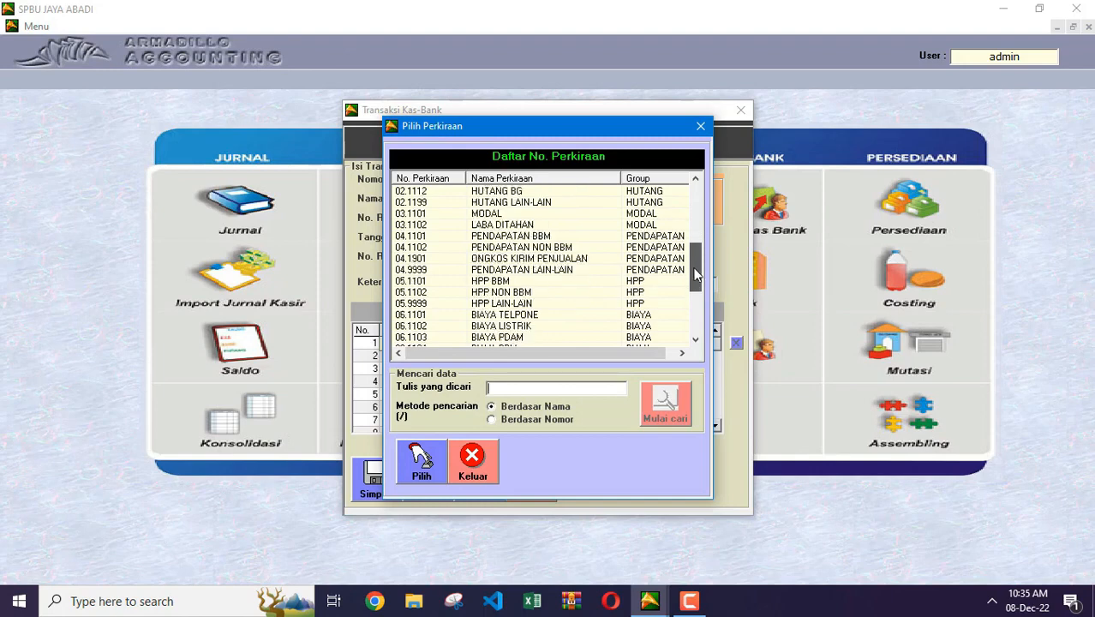
left_click(594, 272)
double_click(594, 272)
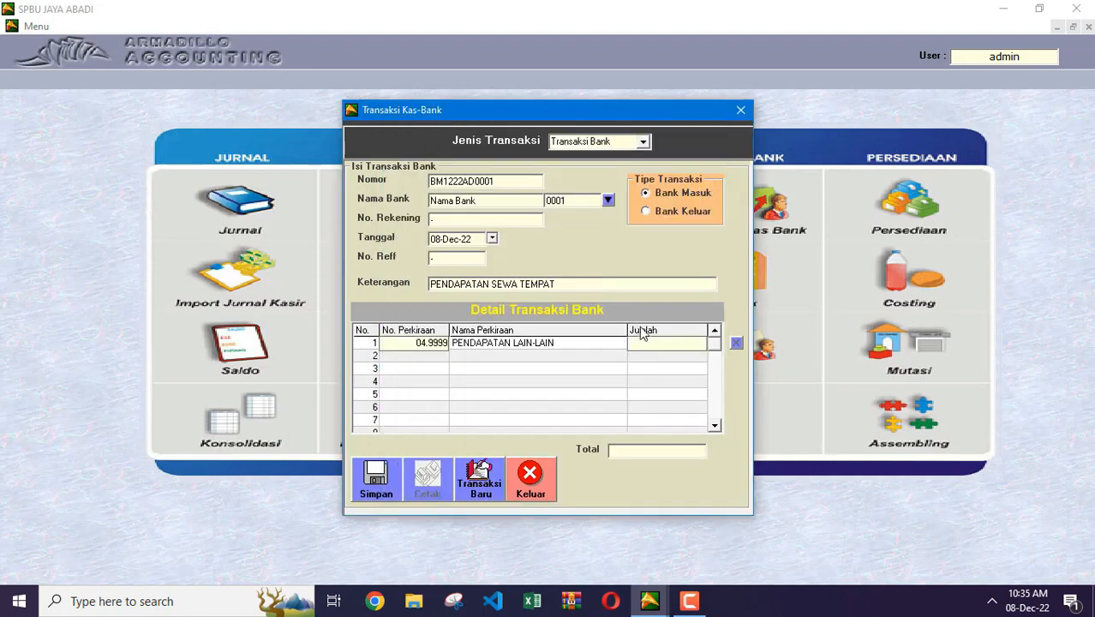
type("2,500,00")
type("0")
key("Return")
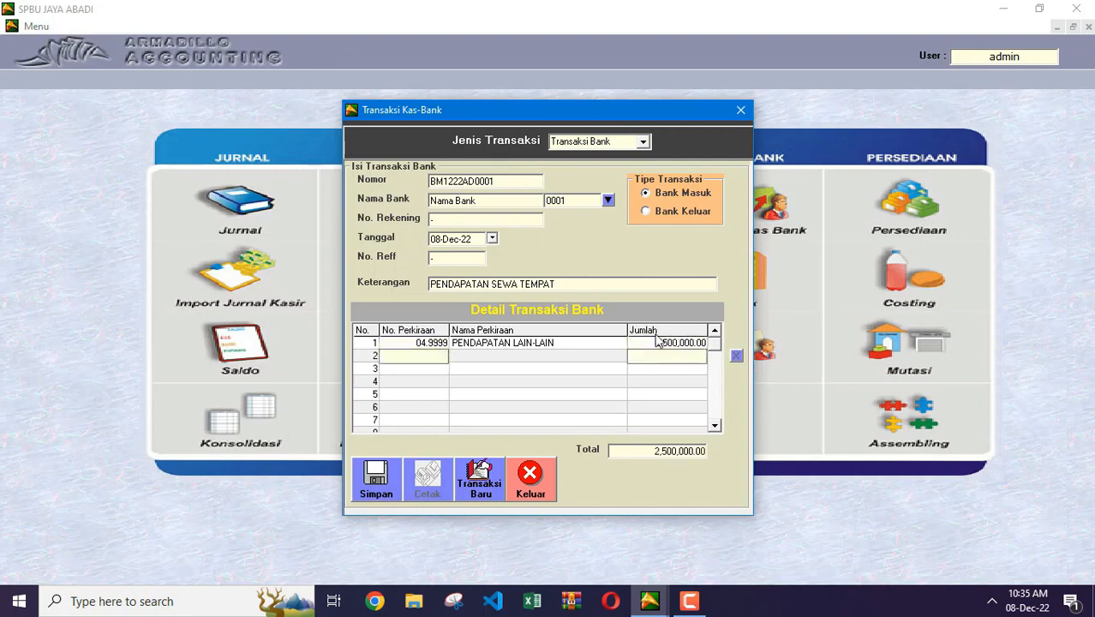
Step: Save the incoming bank transaction and close the transaction form
left_click(377, 476)
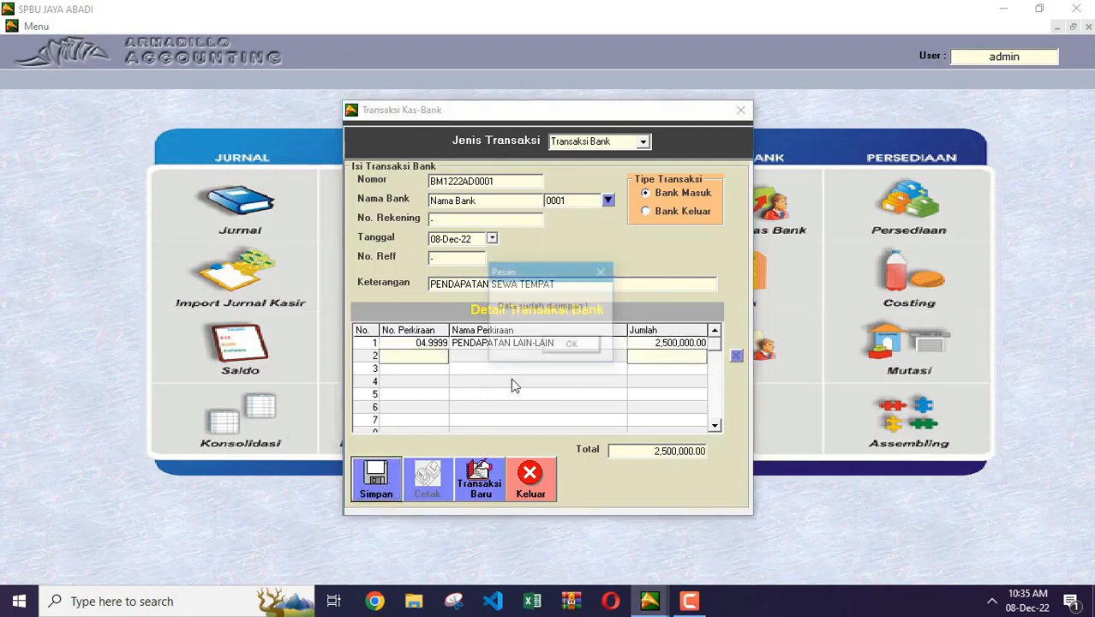
left_click(569, 345)
left_click(491, 485)
left_click(540, 482)
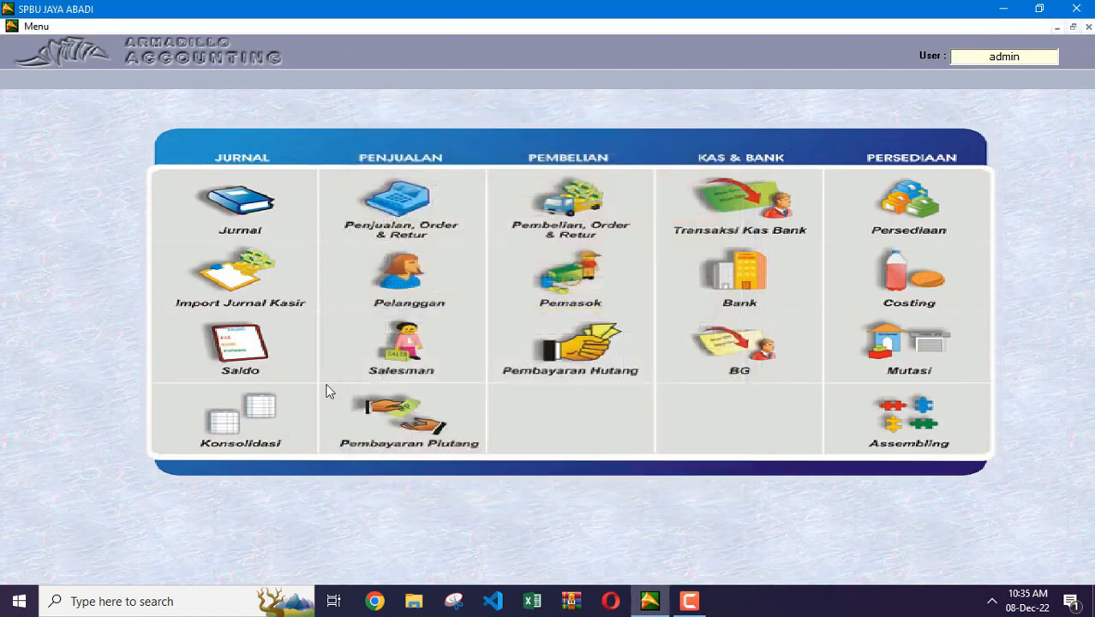
Step: Check the account balances in Daftar Saldo and view the journal detail of the PENDAPATAN SEWA TEMPAT entry
left_click(252, 361)
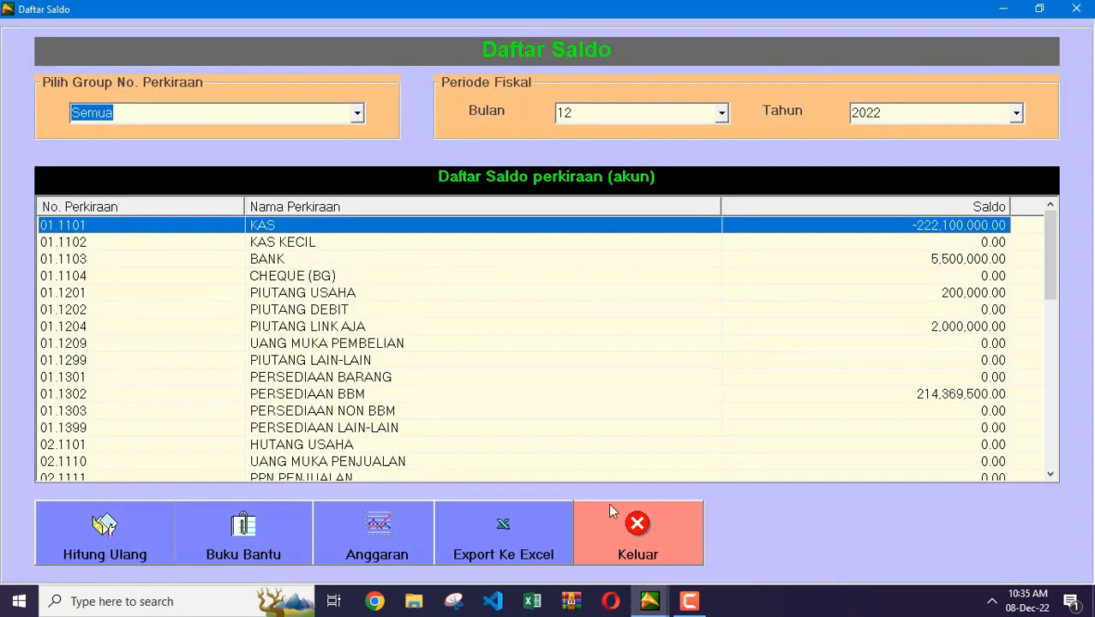
left_click(610, 507)
left_click(237, 209)
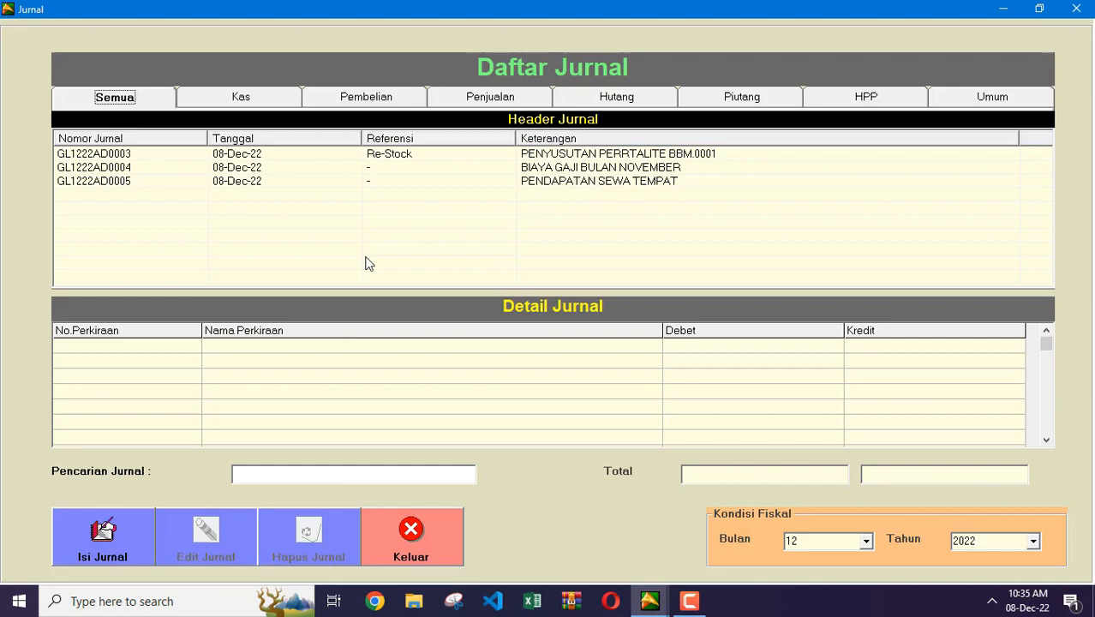
left_click(349, 182)
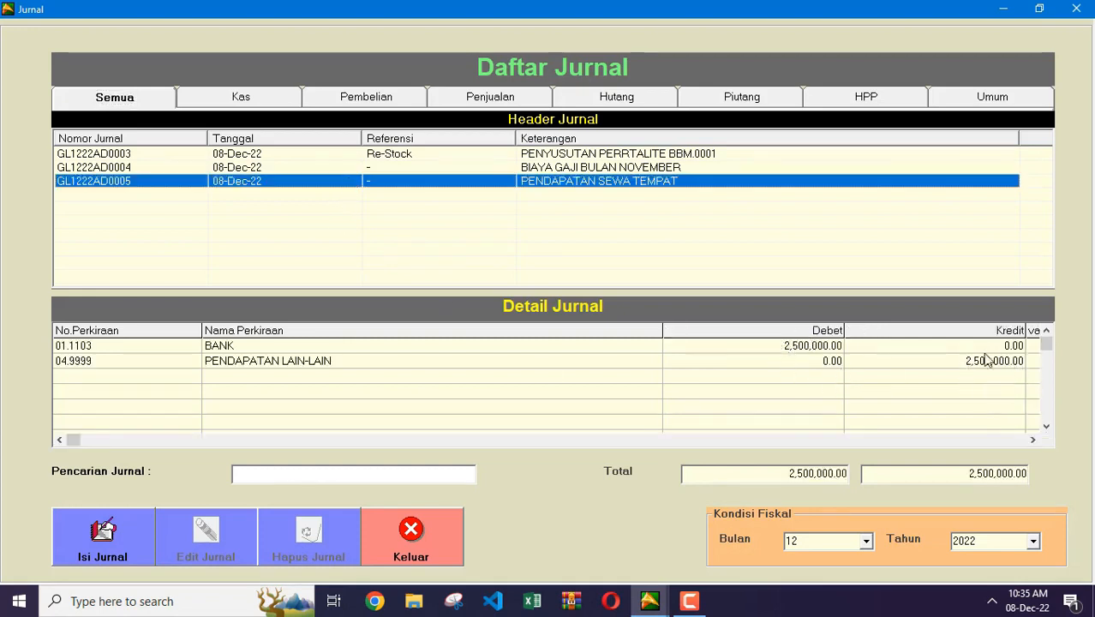
Step: Display the Laporan Rugi - Laba report for month 12 of 2022, review it, and close the report windows
left_click(445, 542)
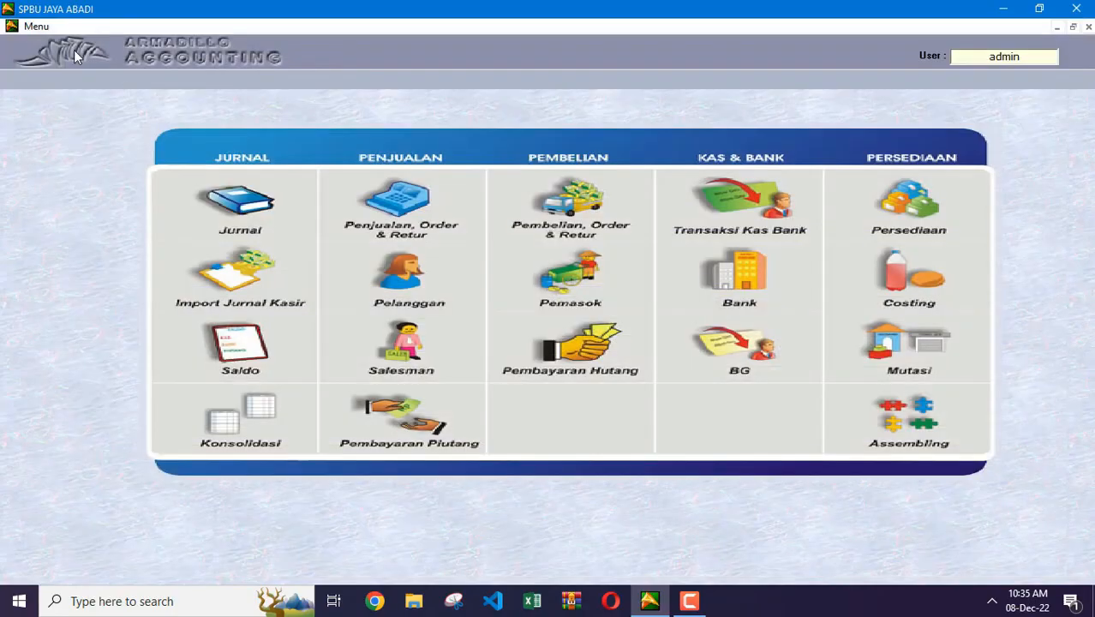
left_click(34, 27)
left_click(122, 118)
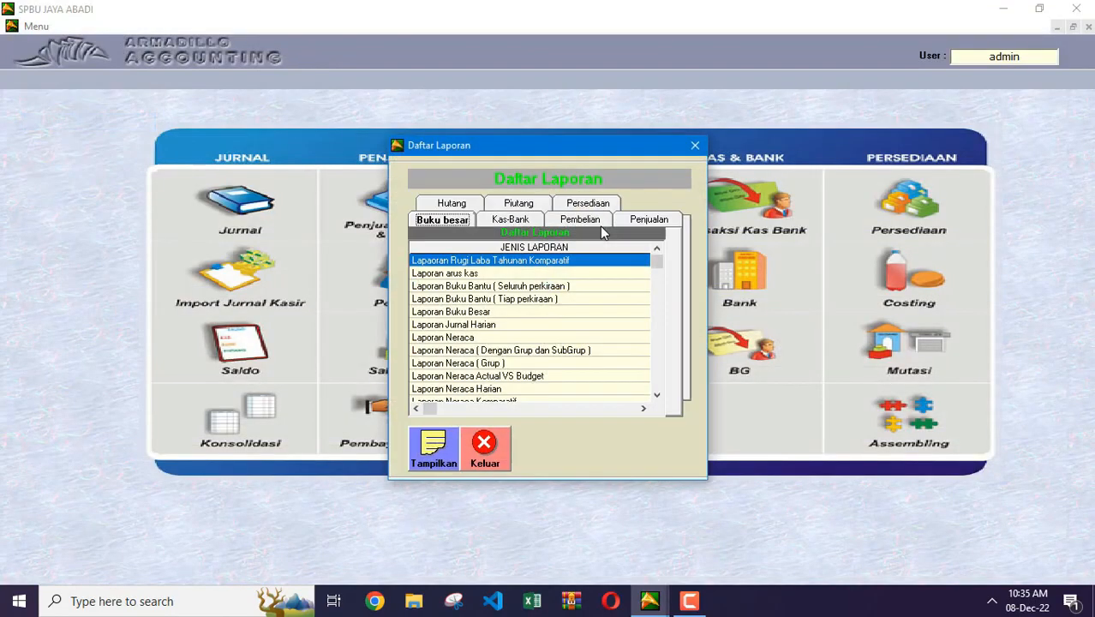
scroll(610, 363, "down", 4)
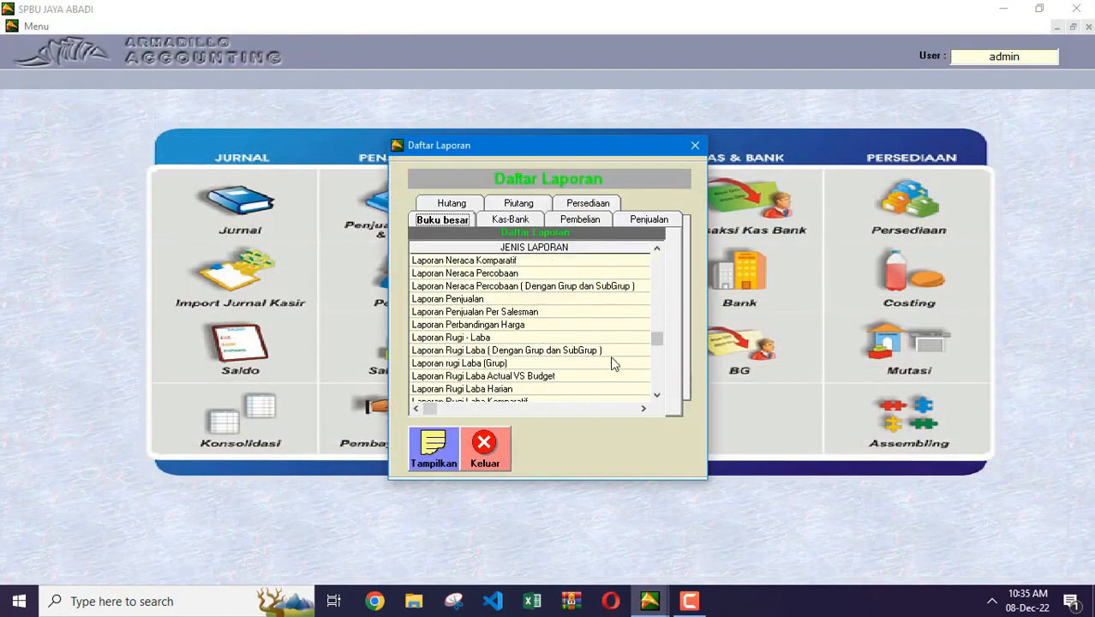
left_click(513, 338)
left_click(435, 444)
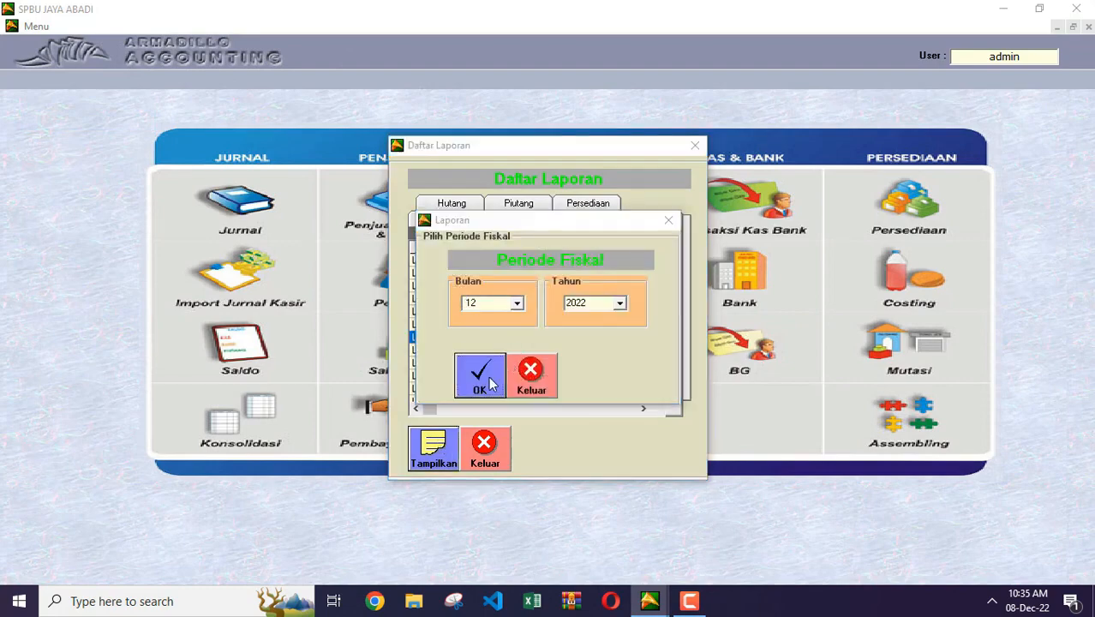
left_click(484, 377)
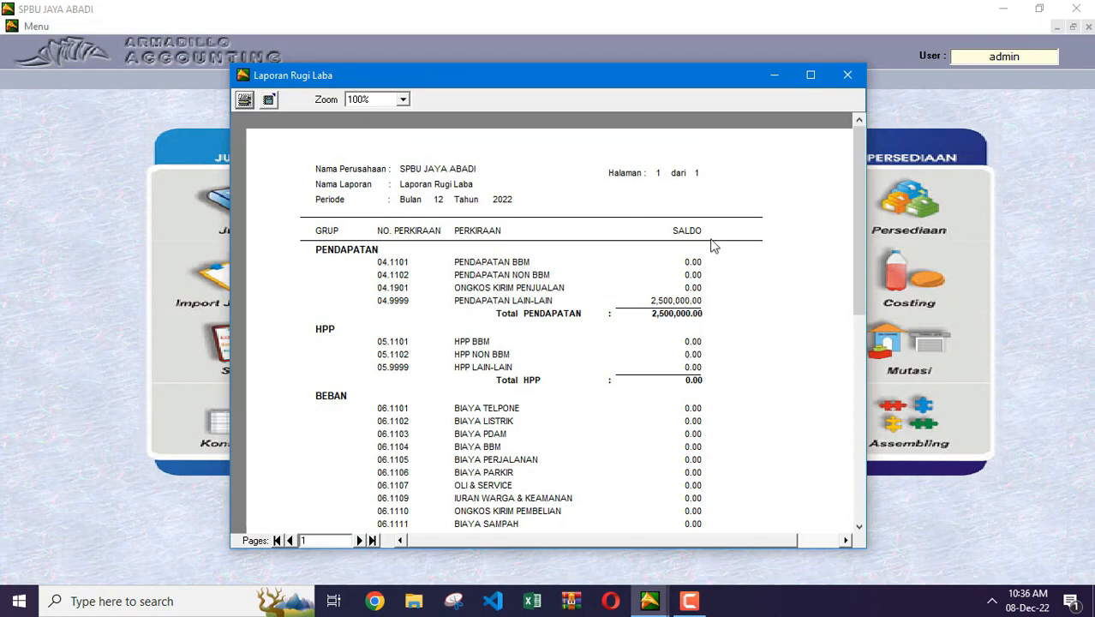
left_click(846, 76)
left_click(531, 374)
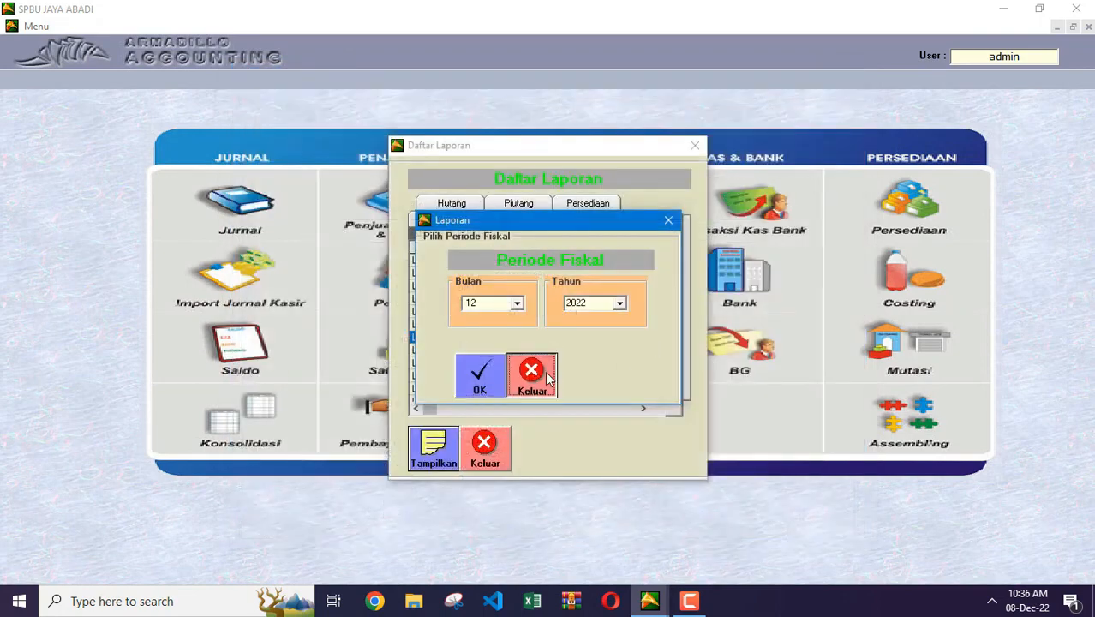
left_click(485, 448)
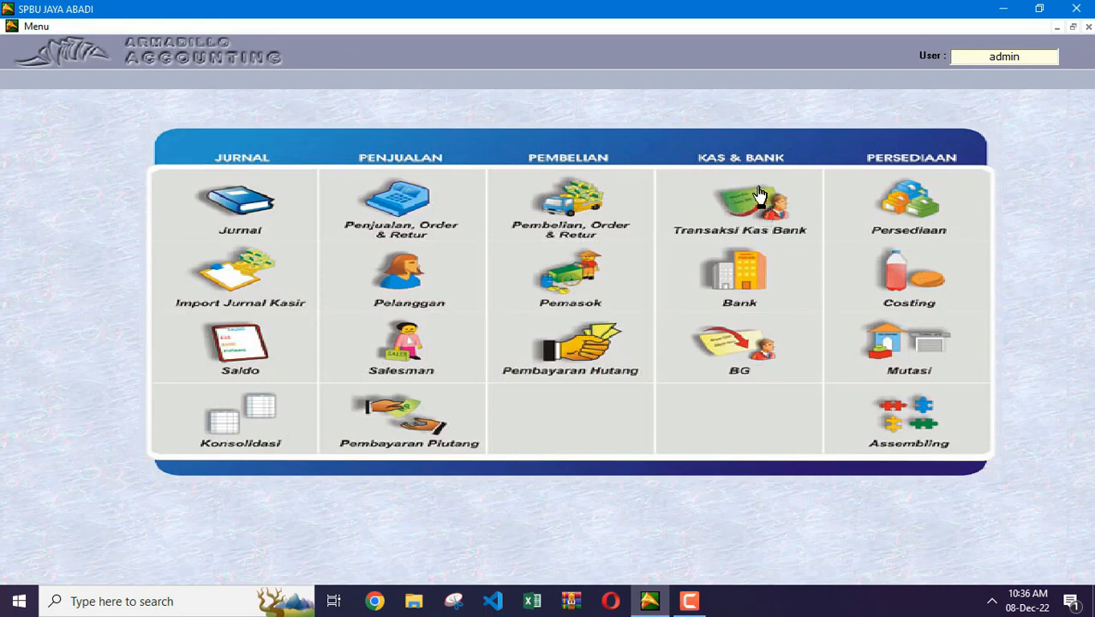
Step: Start a new costing transaction and enter COSTING PERTALITE as its description
left_click(908, 282)
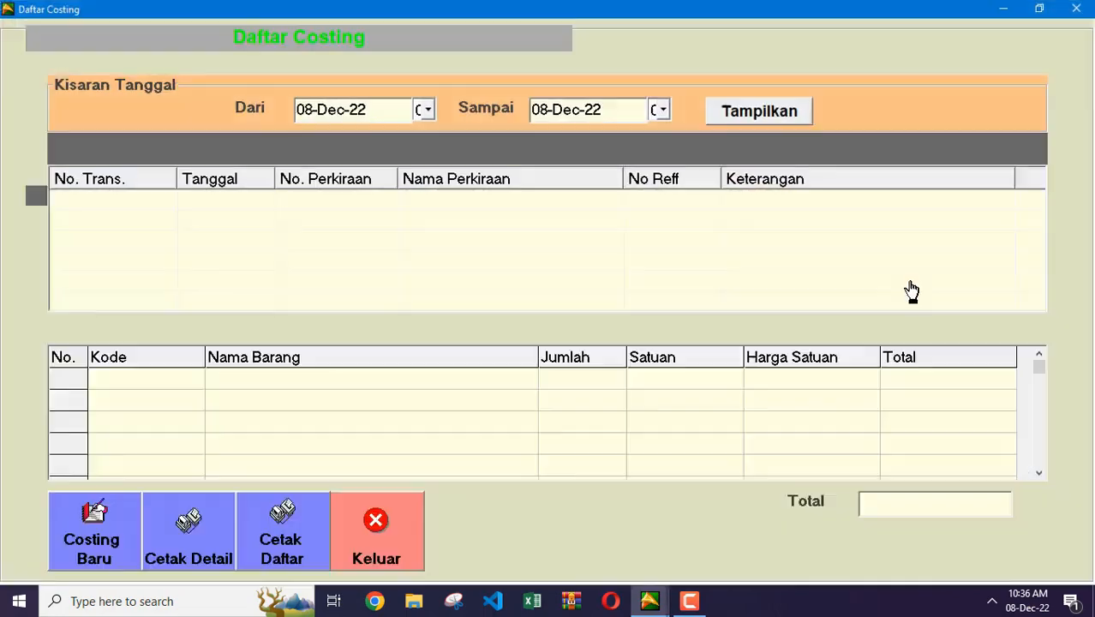
left_click(124, 533)
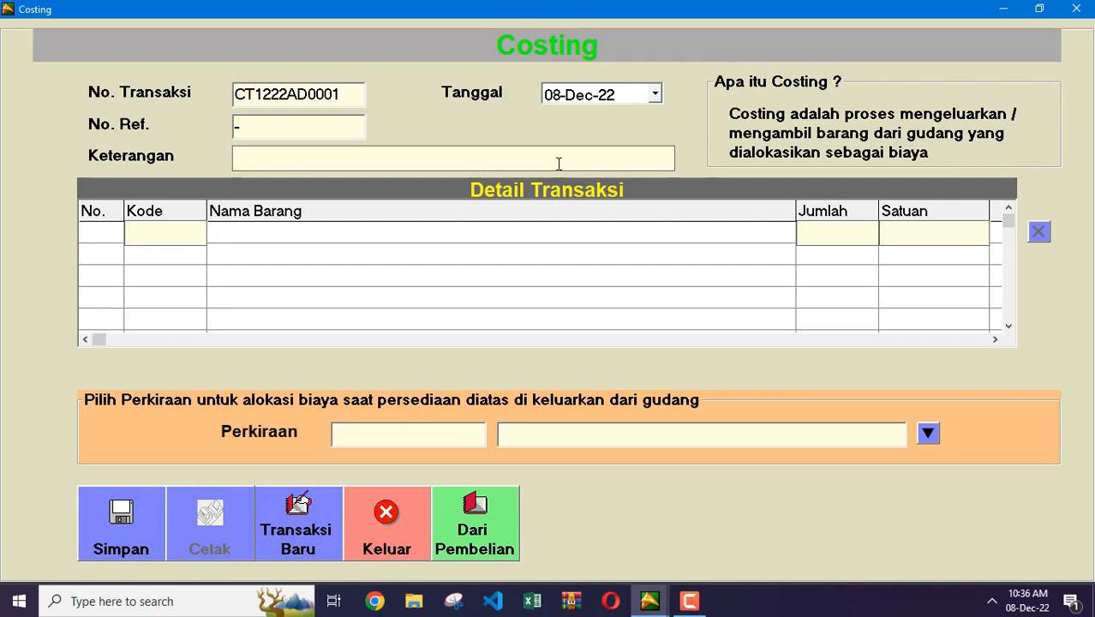
type("COSTING PER")
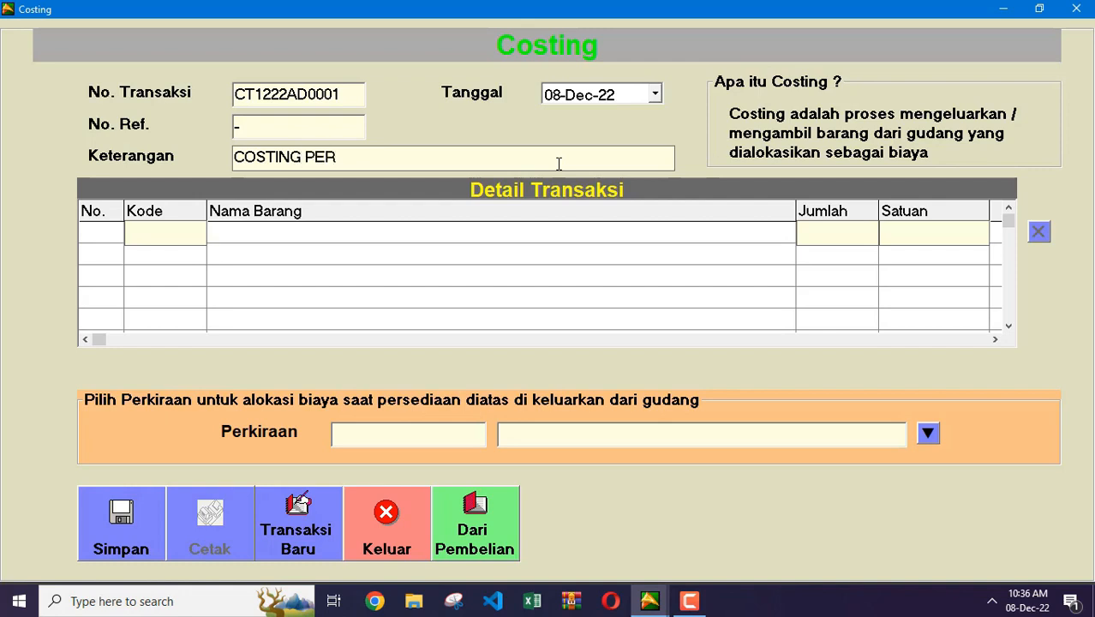
type("TALITE")
Step: Add item BBM.0001 PERTALITE to the costing details with a quantity of 20 LTR
key("Return")
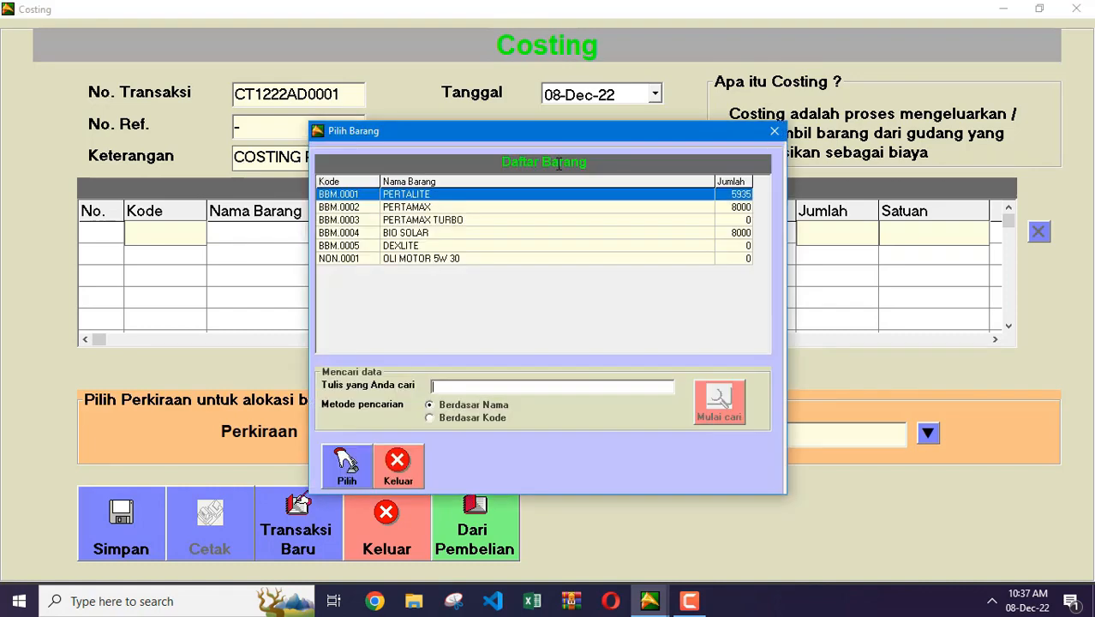
double_click(568, 194)
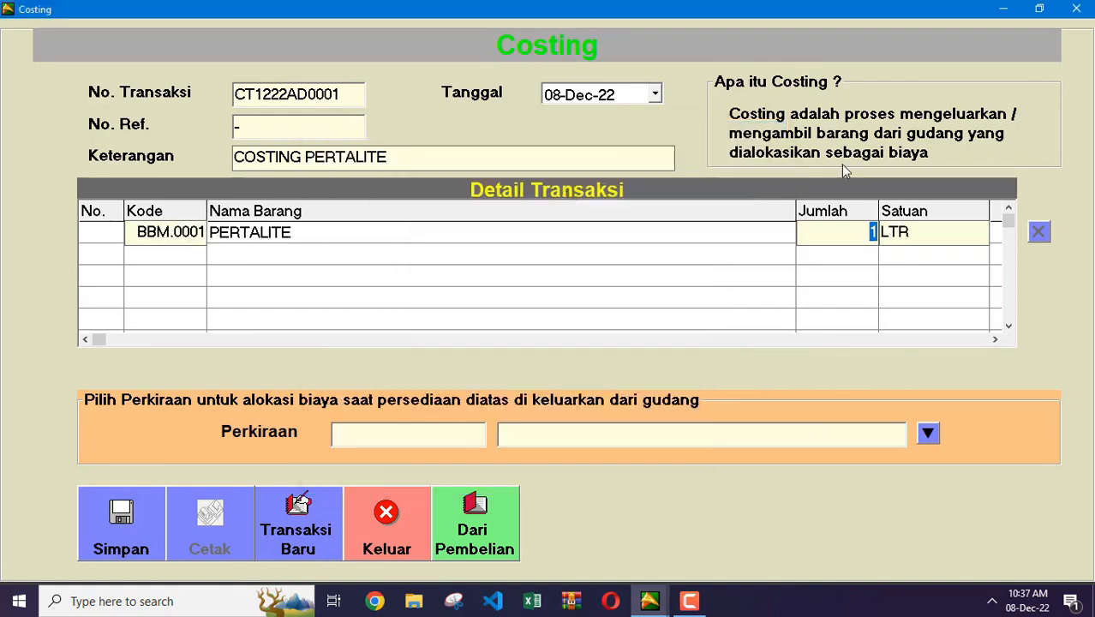
key("BackSpace")
type("20")
key("Return")
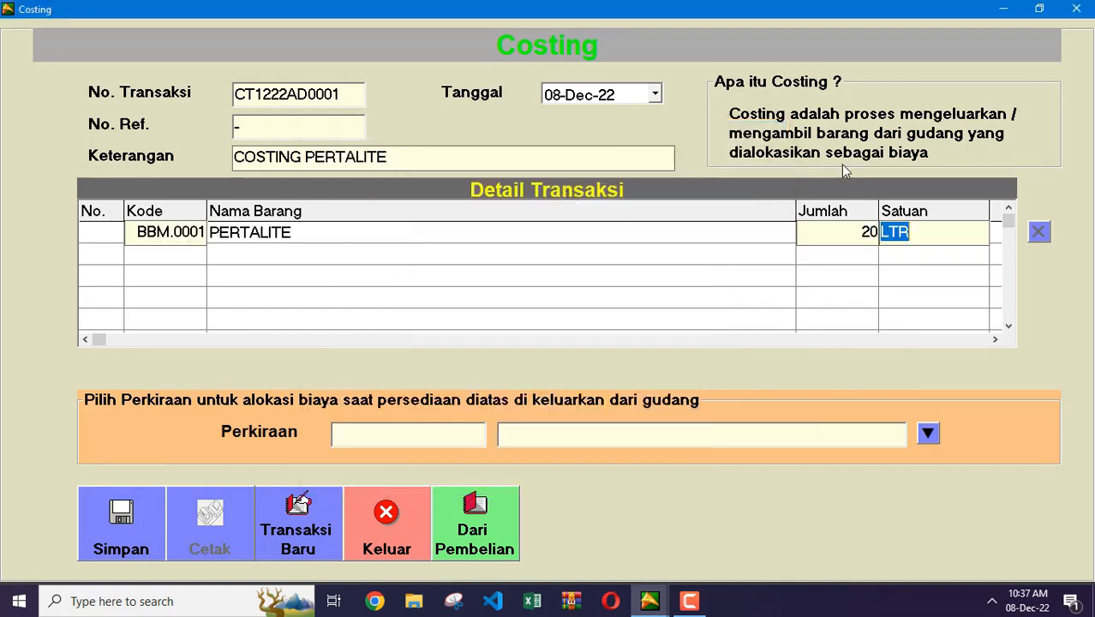
key("Return")
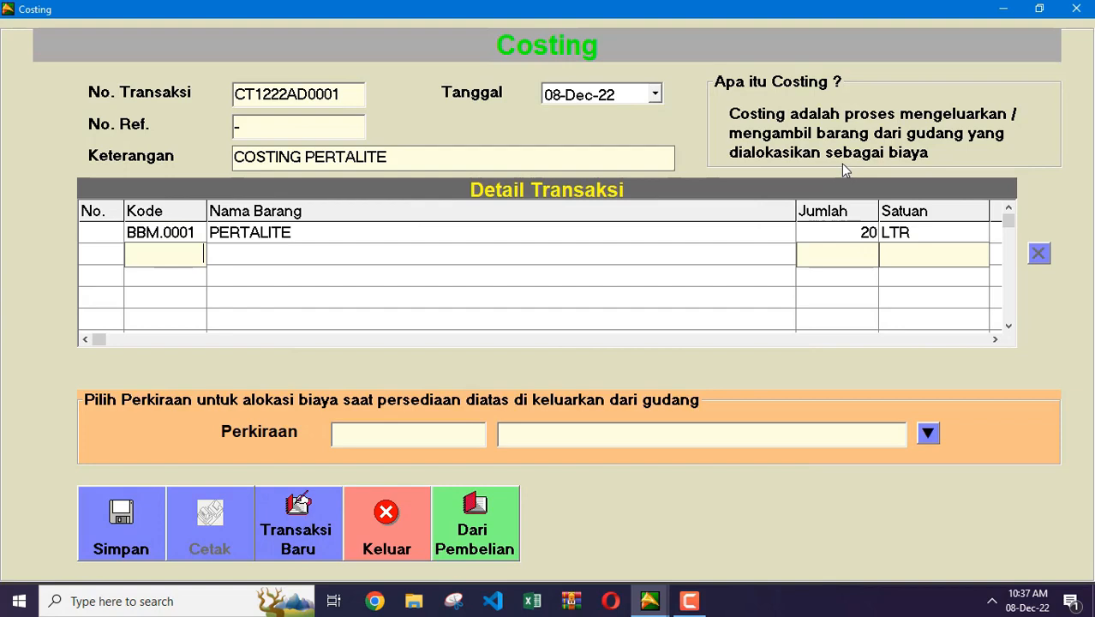
Step: Allocate the costing expense to account 06.1104 BIAYA BBM
left_click(927, 434)
scroll(562, 276, "down", 3)
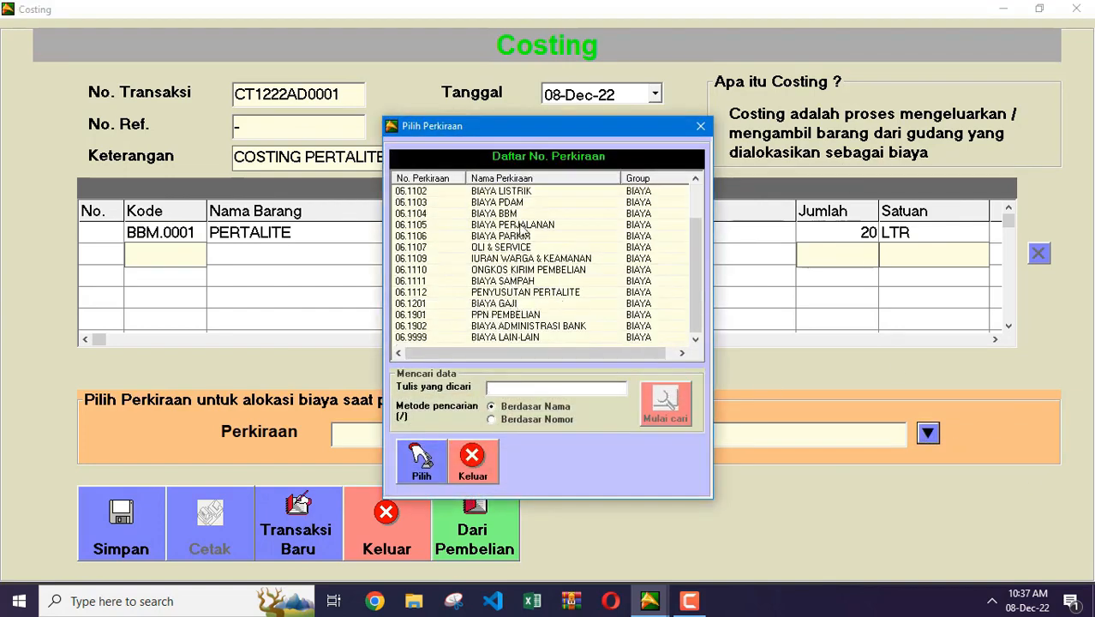
left_click(524, 338)
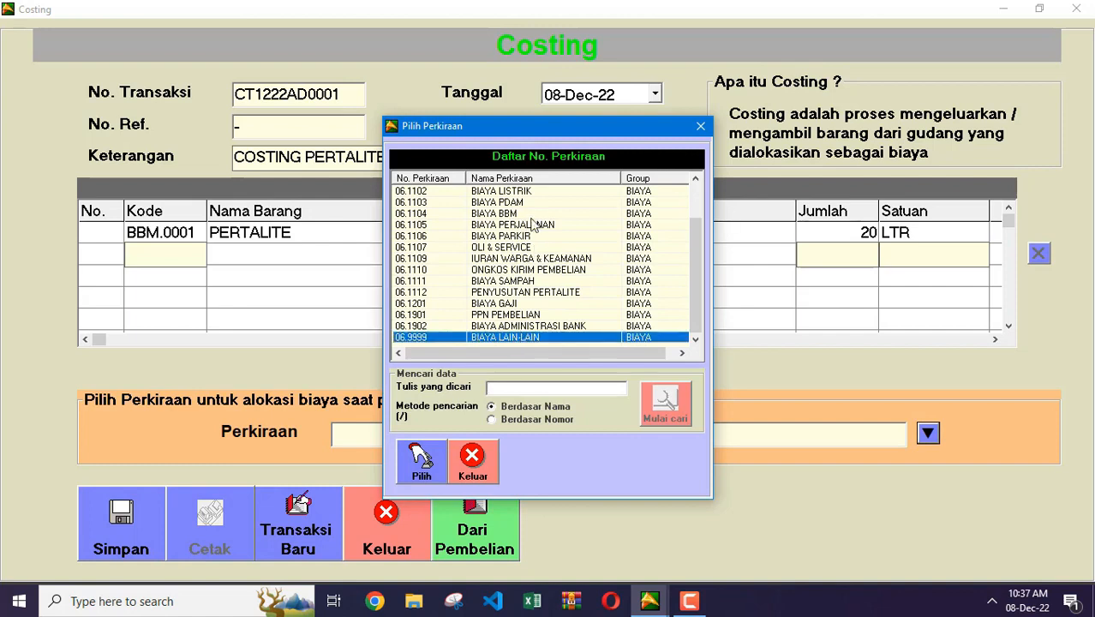
left_click(527, 213)
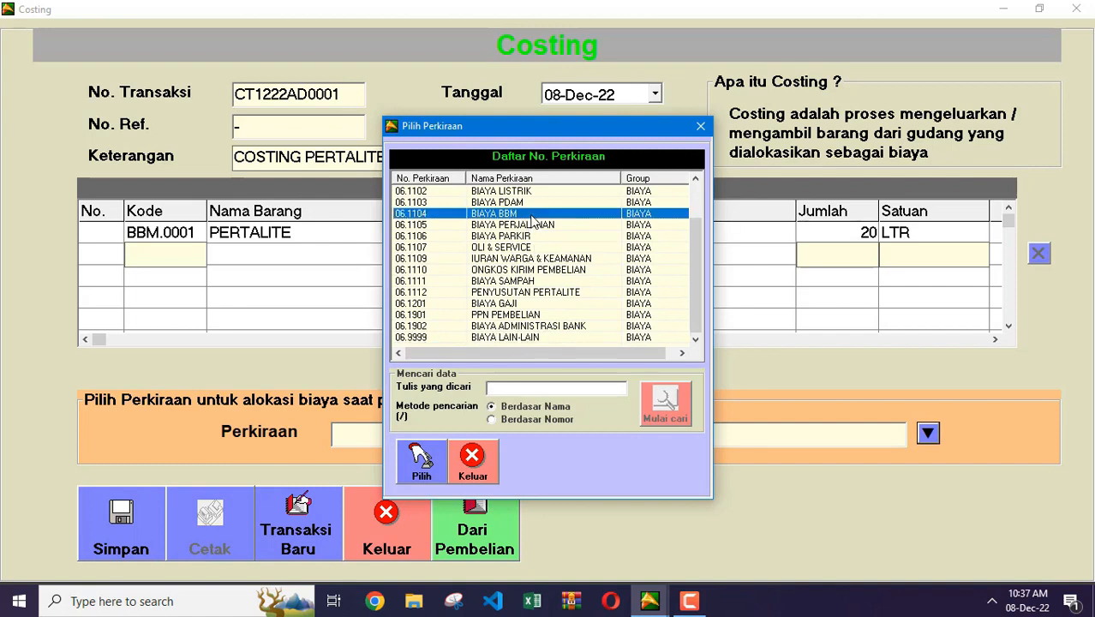
left_click(423, 471)
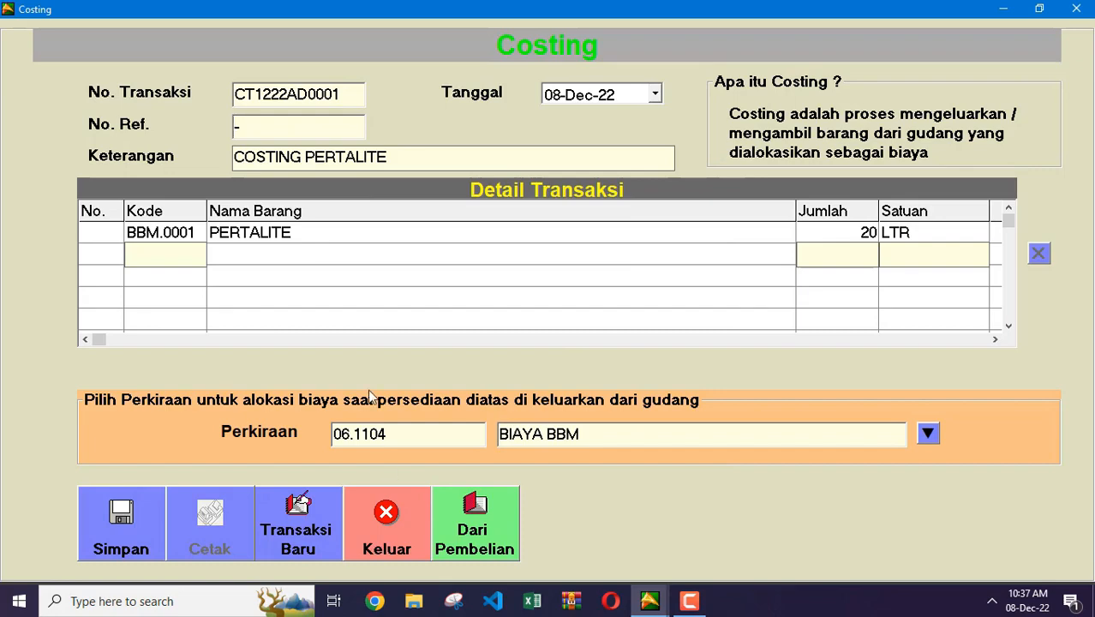
Step: Save the costing transaction and close the costing form and the costing list
left_click(142, 523)
left_click(569, 347)
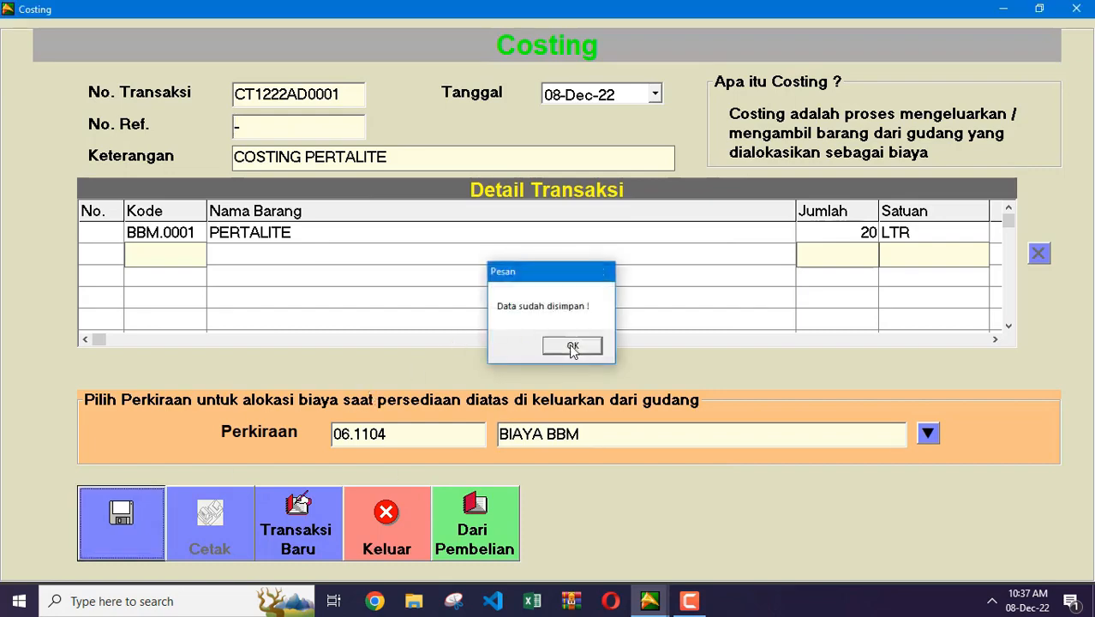
left_click(401, 520)
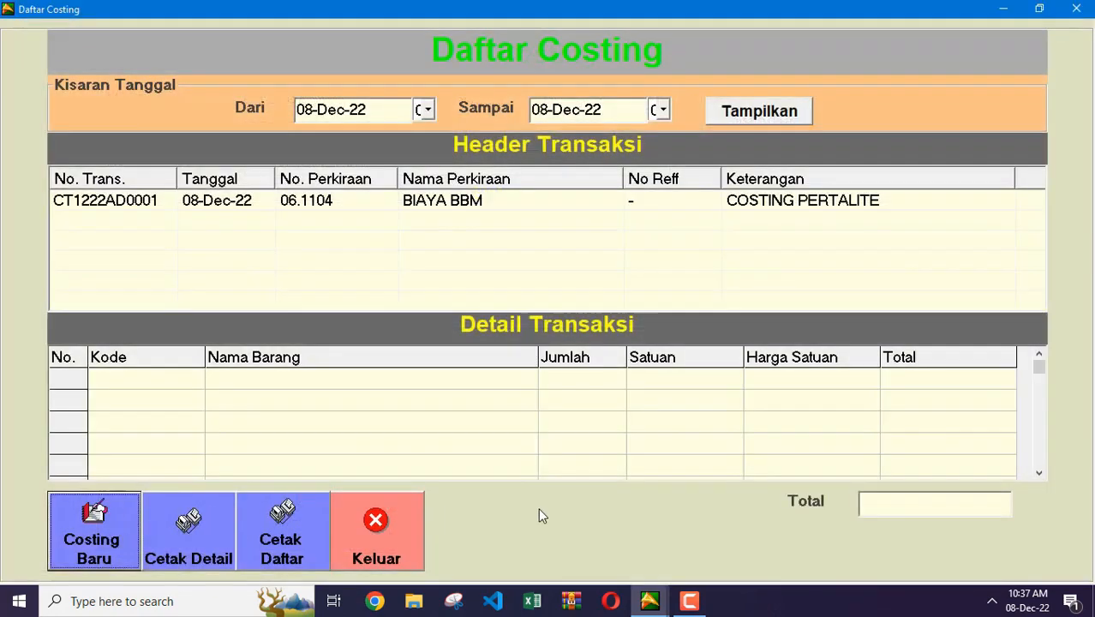
left_click(391, 538)
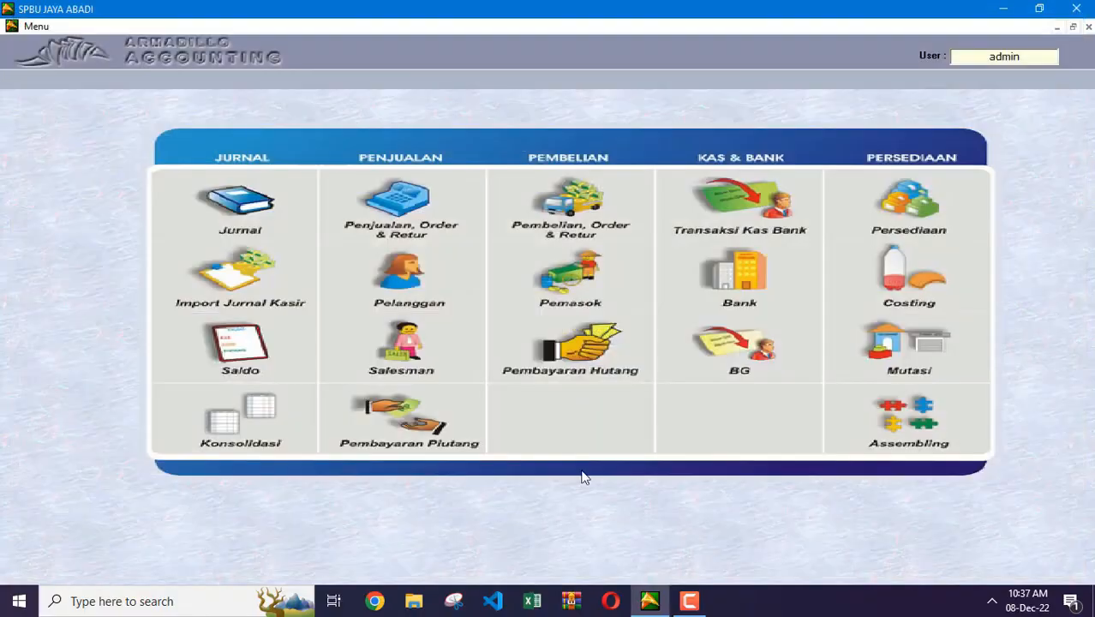
Step: Check the PERTALITE stock in Daftar Barang and view the journal detail of the COSTING PERTALITE entry
left_click(893, 218)
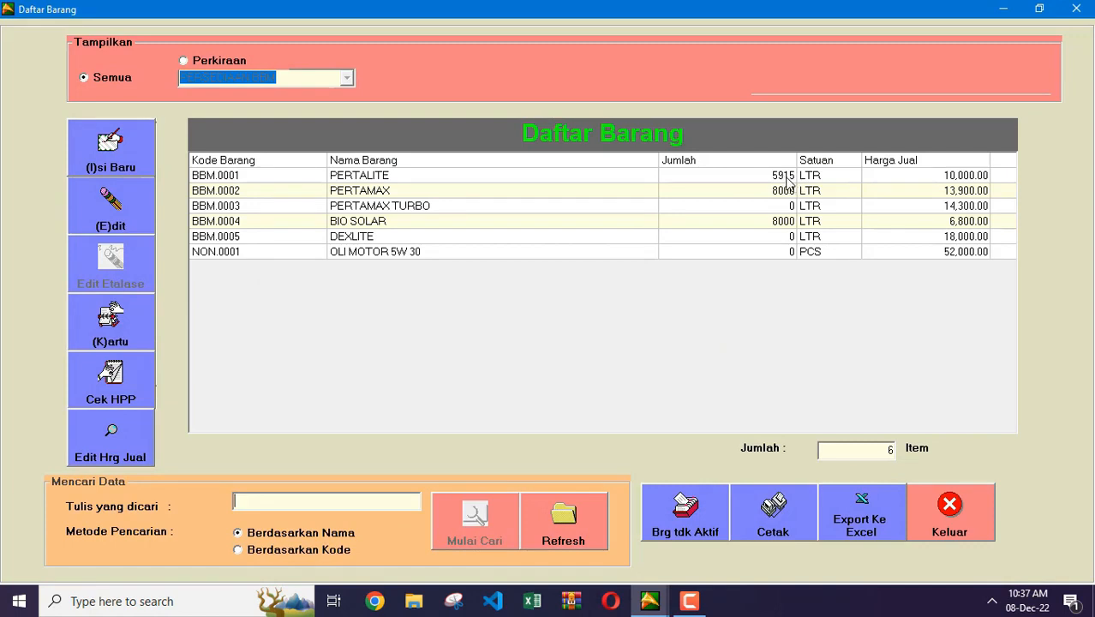
left_click(977, 530)
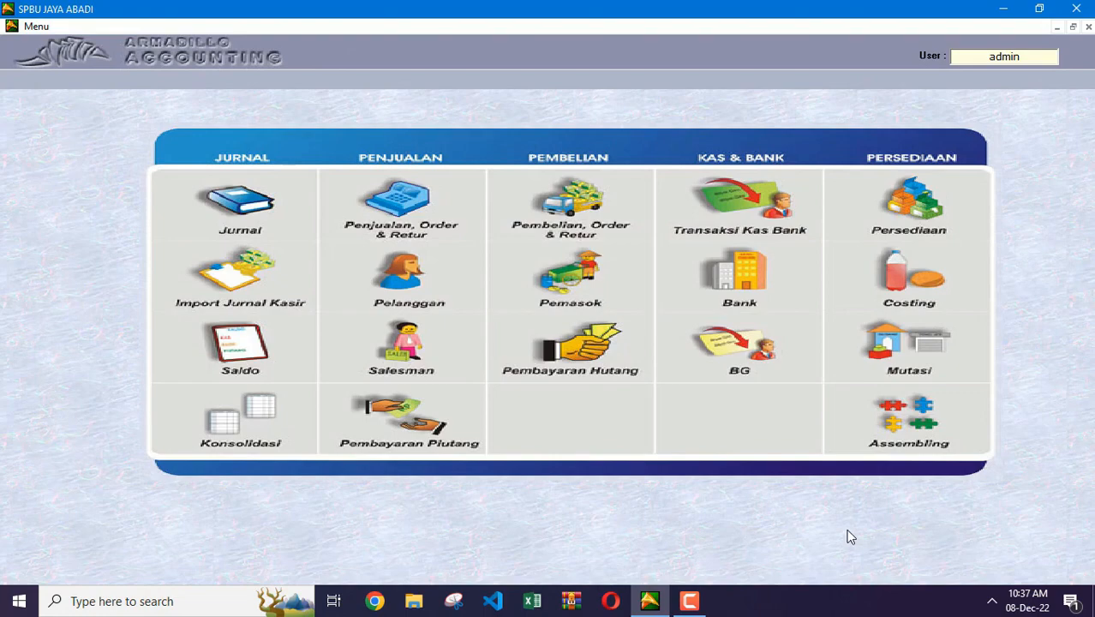
left_click(250, 221)
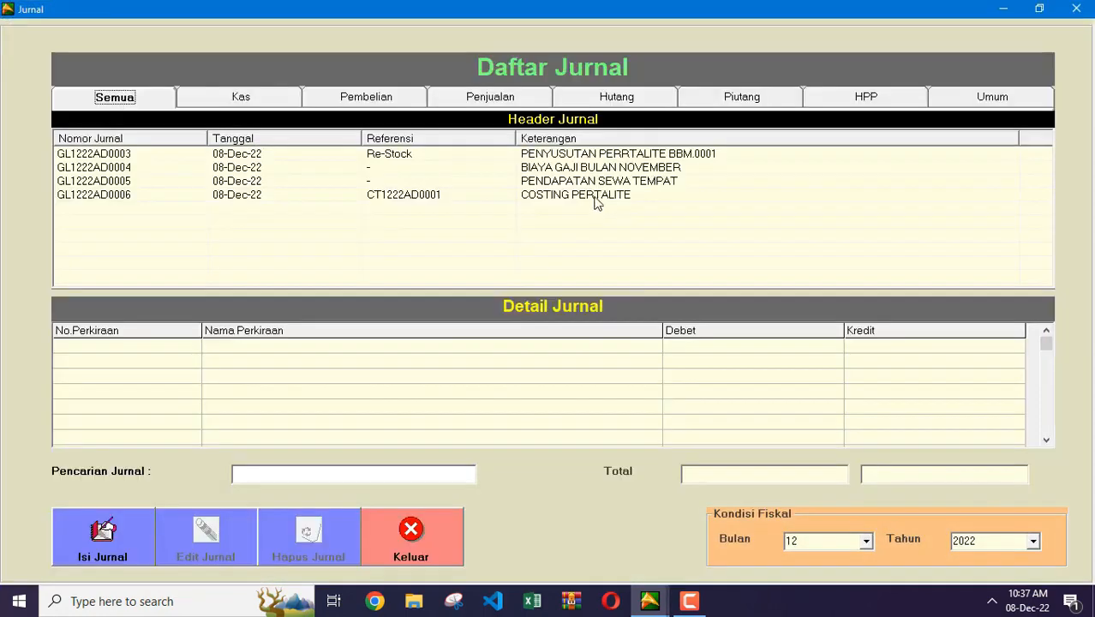
left_click(597, 195)
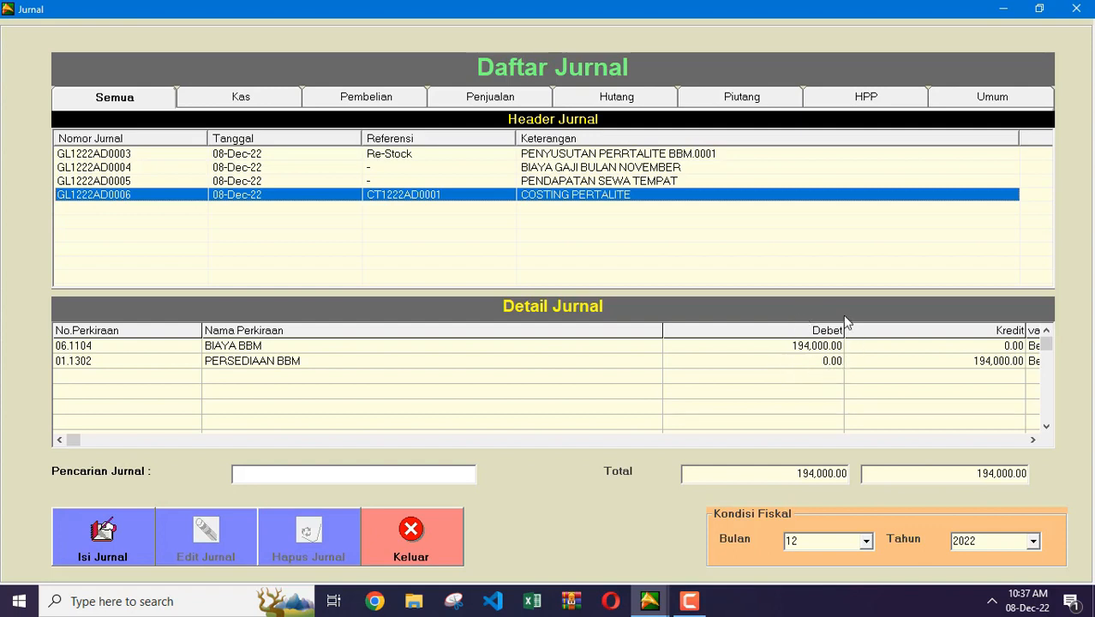
left_click(442, 553)
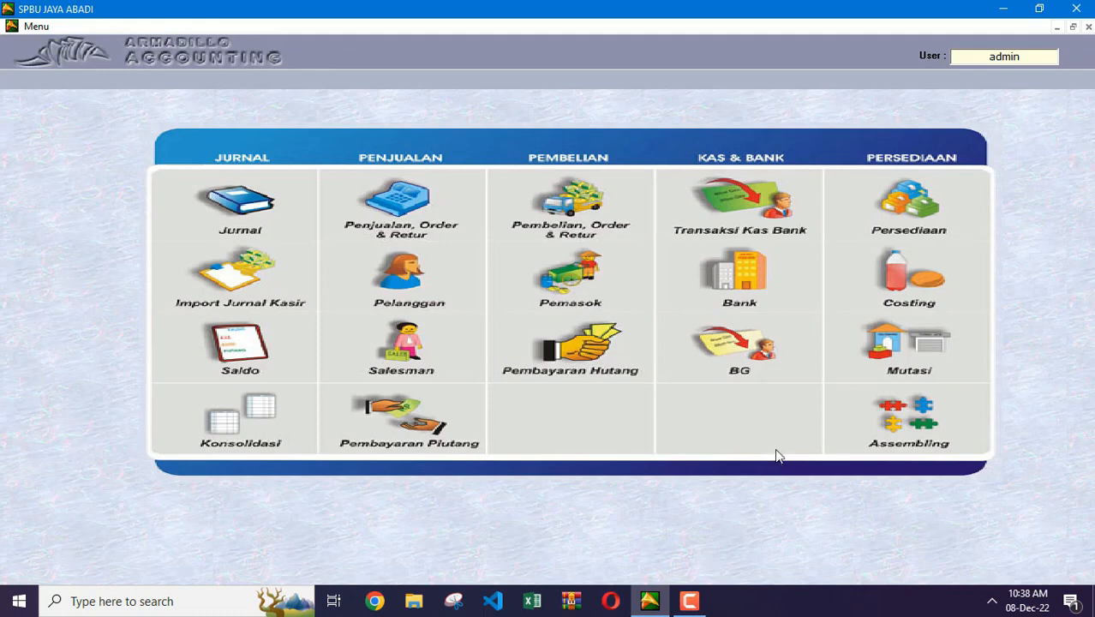
left_click(688, 611)
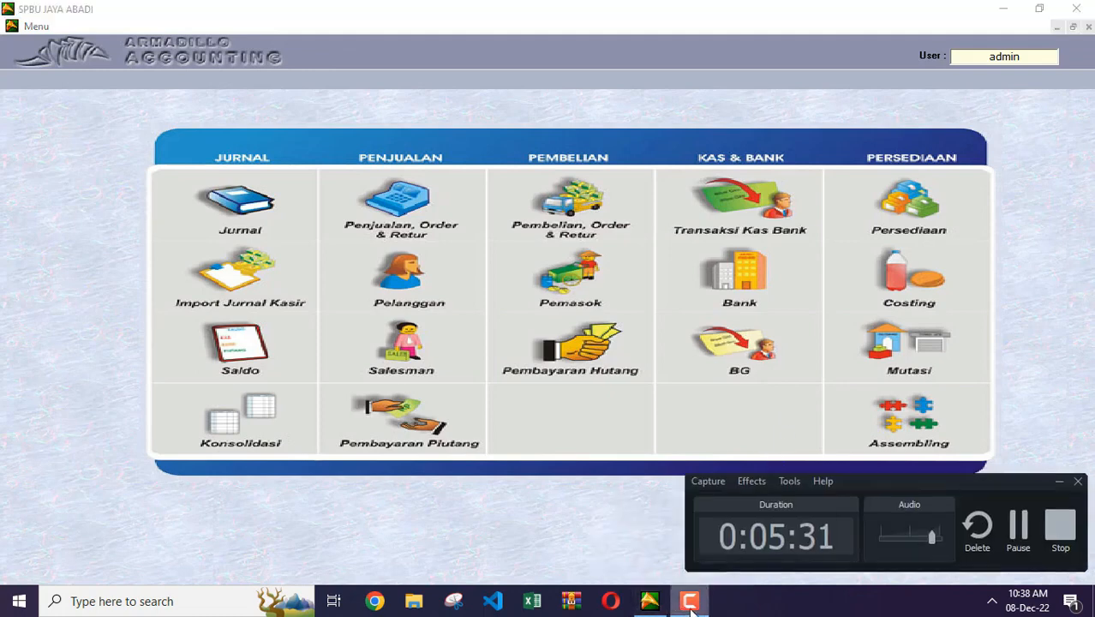